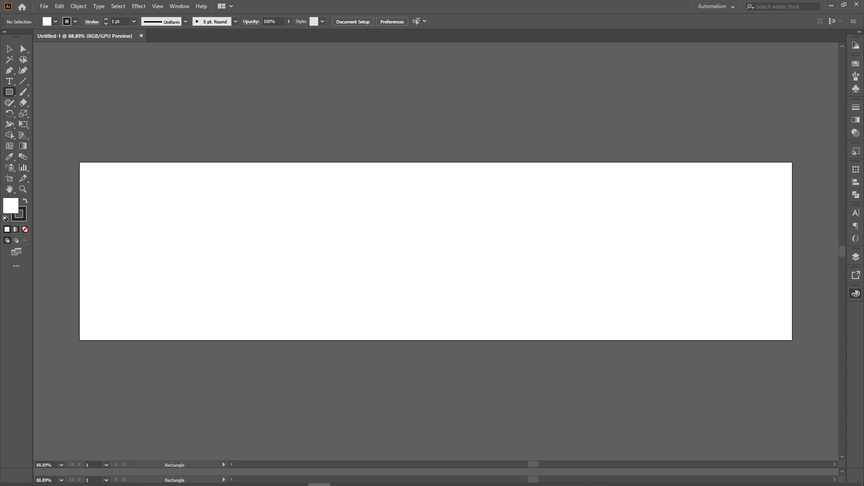
Create a 1584 × 396 px white rectangle without a stroke and align it to cover the artboard exactly.
{"action": "left_click", "coordinate": [276, 241]}
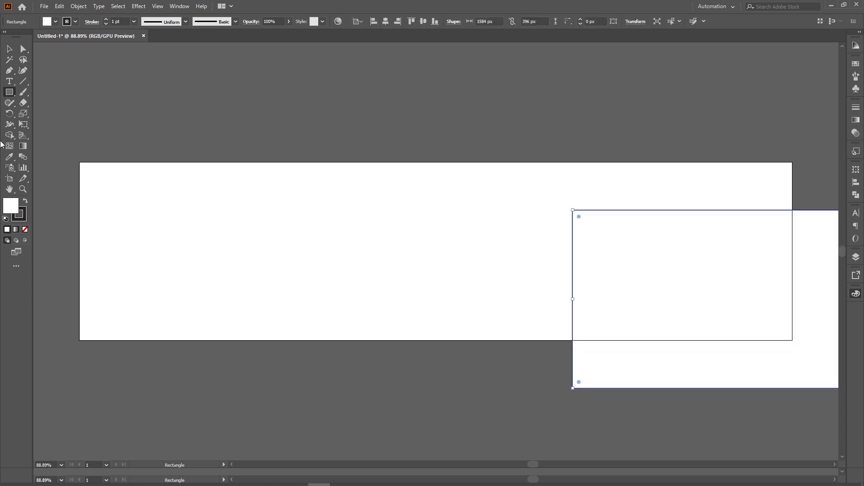
{"action": "left_click", "coordinate": [9, 49]}
{"action": "left_click", "coordinate": [24, 217]}
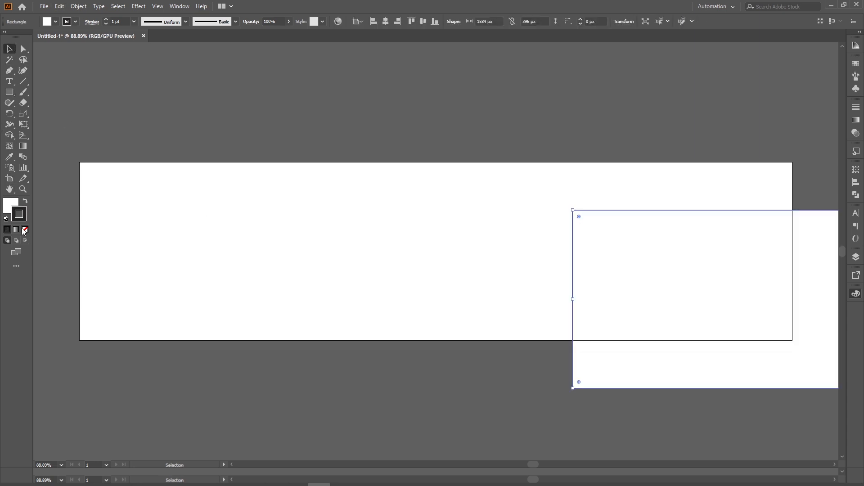
{"action": "left_click", "coordinate": [25, 229]}
{"action": "left_click", "coordinate": [7, 205]}
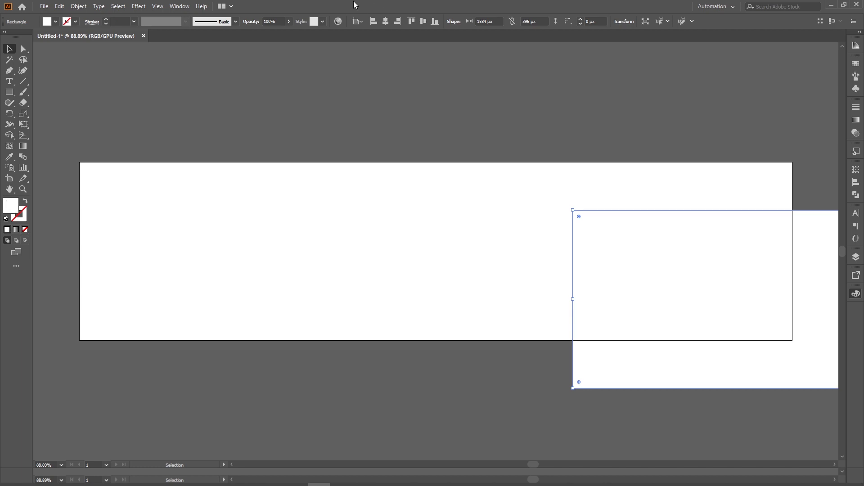
{"action": "left_click", "coordinate": [398, 22]}
{"action": "left_click", "coordinate": [423, 22]}
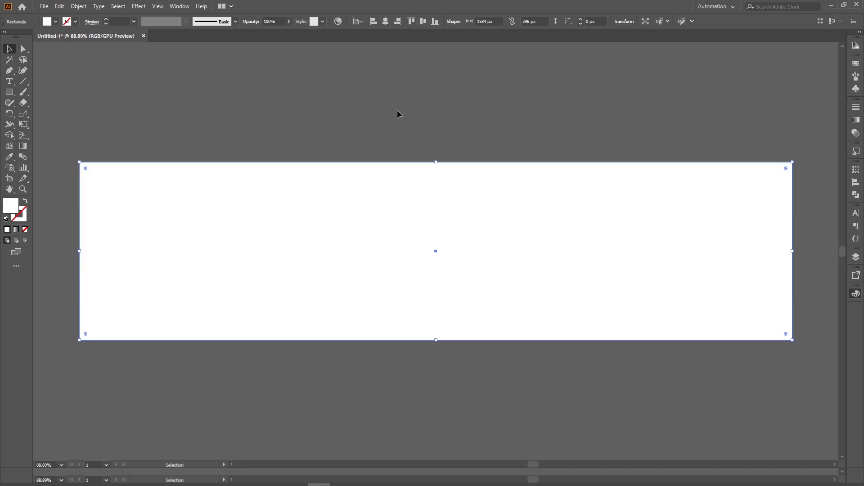
Offset the rectangle's path inward and turn the inset outline into a margin guide inside the artboard.
{"action": "left_click_drag", "start_coordinate": [396, 123], "coordinate": [474, 244]}
{"action": "left_click", "coordinate": [383, 259]}
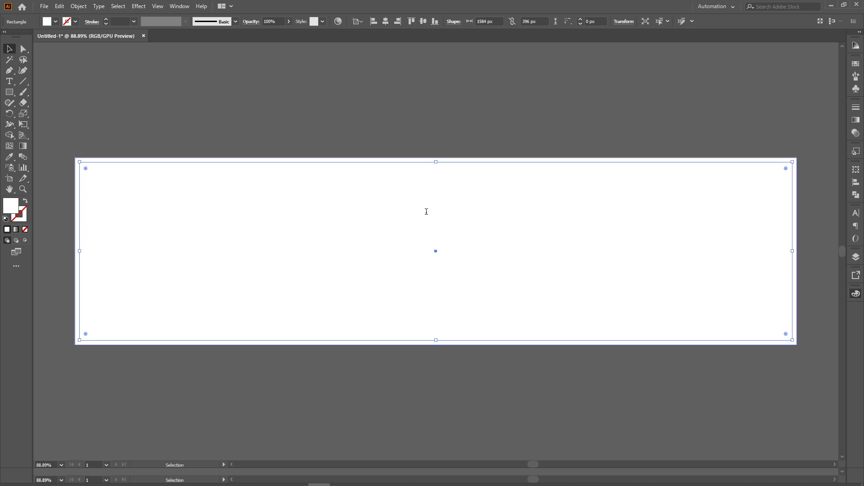
{"action": "key", "text": "Down"}
{"action": "key", "text": "Down"}
{"action": "key", "text": "Down"}
{"action": "key", "text": "Down"}
{"action": "key", "text": "Down"}
{"action": "key", "text": "Down"}
{"action": "key", "text": "Down"}
{"action": "key", "text": "Down"}
{"action": "key", "text": "Down"}
{"action": "key", "text": "Down"}
{"action": "key", "text": "Down"}
{"action": "key", "text": "Down"}
{"action": "key", "text": "Down"}
{"action": "key", "text": "Down"}
{"action": "key", "text": "Down"}
{"action": "key", "text": "Down"}
{"action": "key", "text": "Down"}
{"action": "key", "text": "Down"}
{"action": "key", "text": "Down"}
{"action": "key", "text": "Down"}
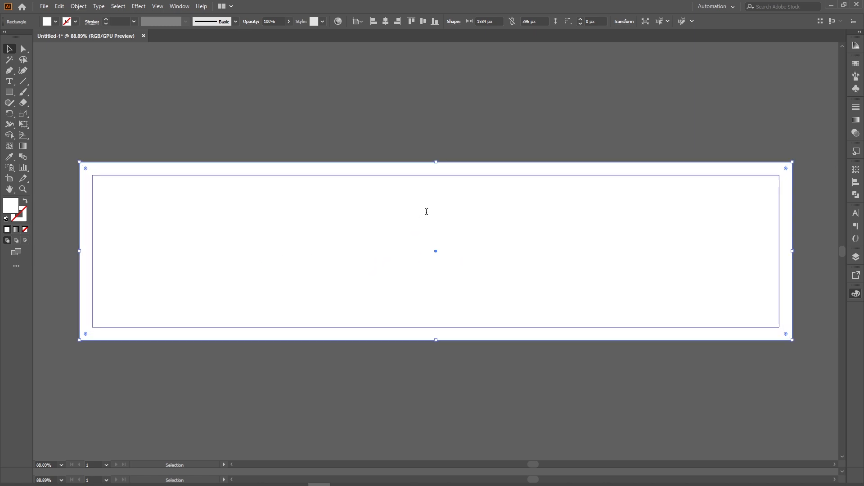
{"action": "key", "text": "Down"}
{"action": "key", "text": "Down"}
{"action": "key", "text": "Down"}
{"action": "key", "text": "Down"}
{"action": "key", "text": "Down"}
{"action": "key", "text": "Down"}
{"action": "key", "text": "Down"}
{"action": "key", "text": "Down"}
{"action": "key", "text": "Down"}
{"action": "key", "text": "Down"}
{"action": "key", "text": "Down"}
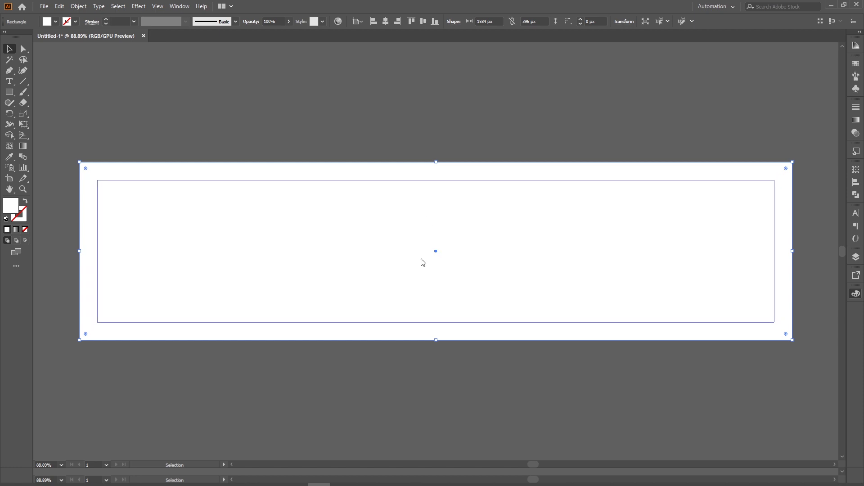
{"action": "left_click", "coordinate": [438, 359]}
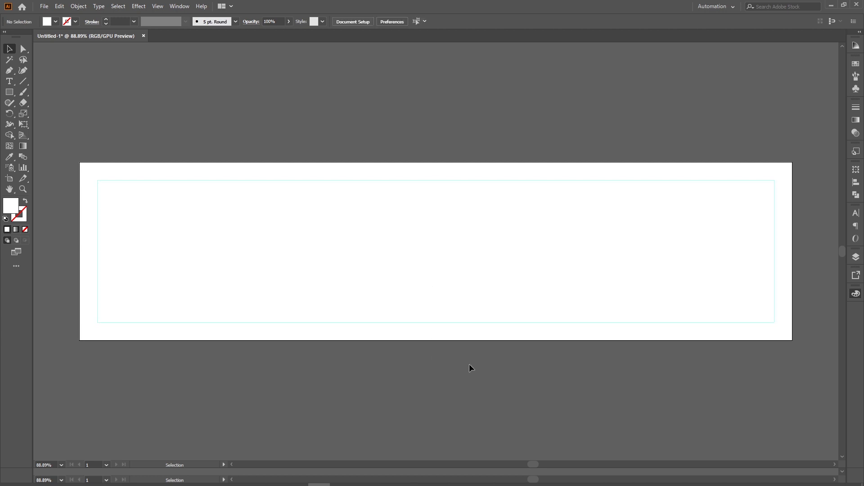
{"action": "left_click", "coordinate": [417, 261]}
{"action": "left_click", "coordinate": [464, 129]}
Draw a closed Pen path from the top edge at X 939 px, S-curving to the lower left edge, then around the bottom and right edges.
{"action": "left_click", "coordinate": [9, 71]}
{"action": "left_click", "coordinate": [502, 162]}
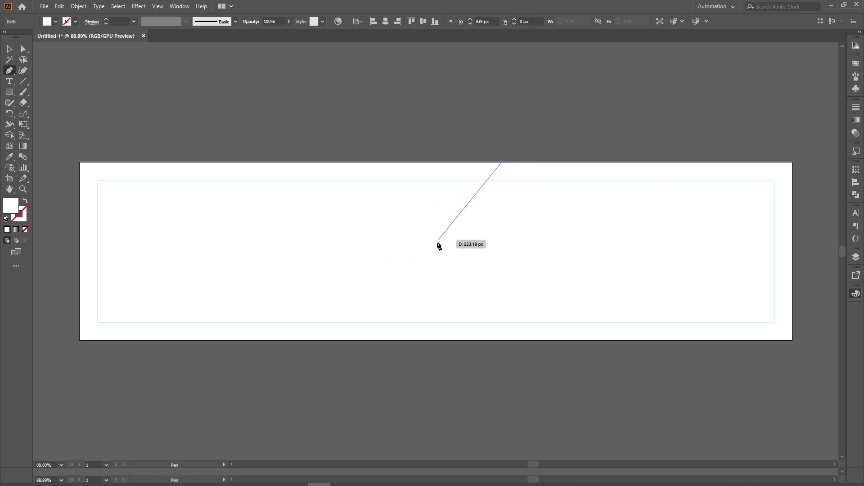
{"action": "left_click_drag", "start_coordinate": [419, 261], "coordinate": [413, 353]}
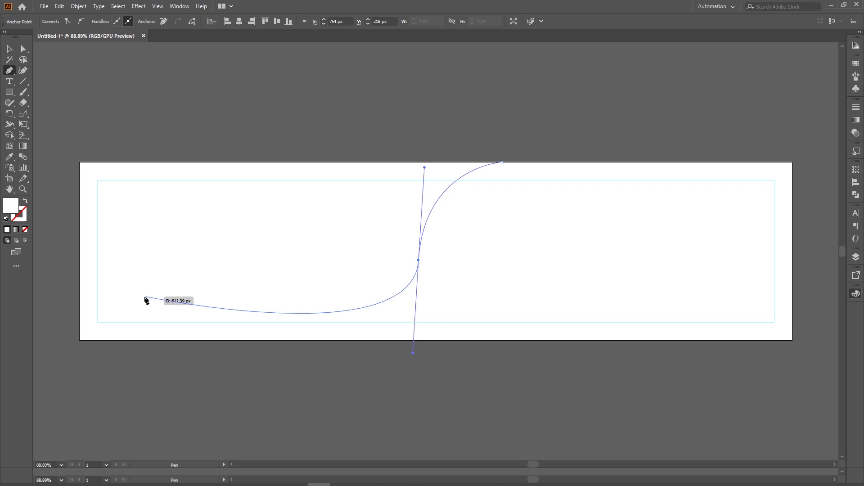
{"action": "left_click", "coordinate": [80, 288]}
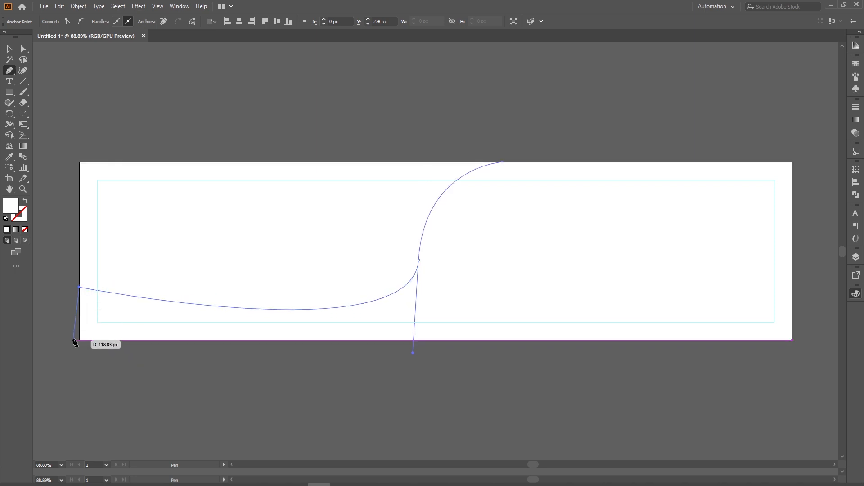
{"action": "left_click", "coordinate": [81, 341]}
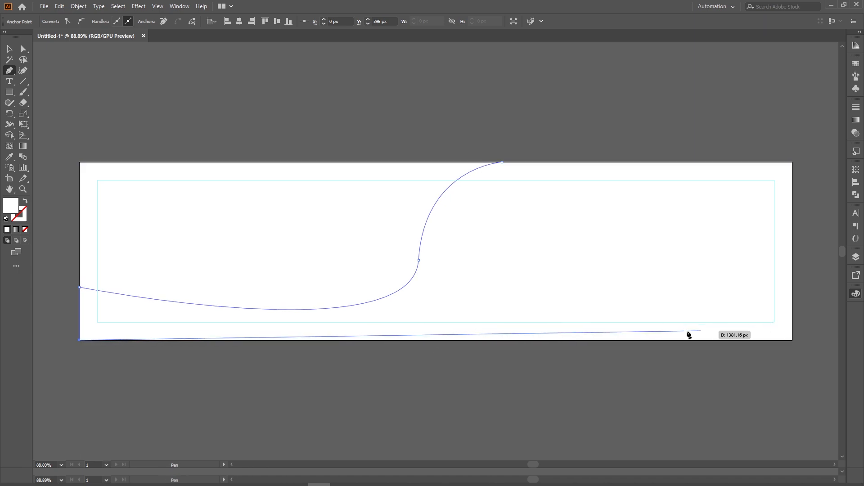
{"action": "left_click_drag", "start_coordinate": [639, 326], "coordinate": [562, 301]}
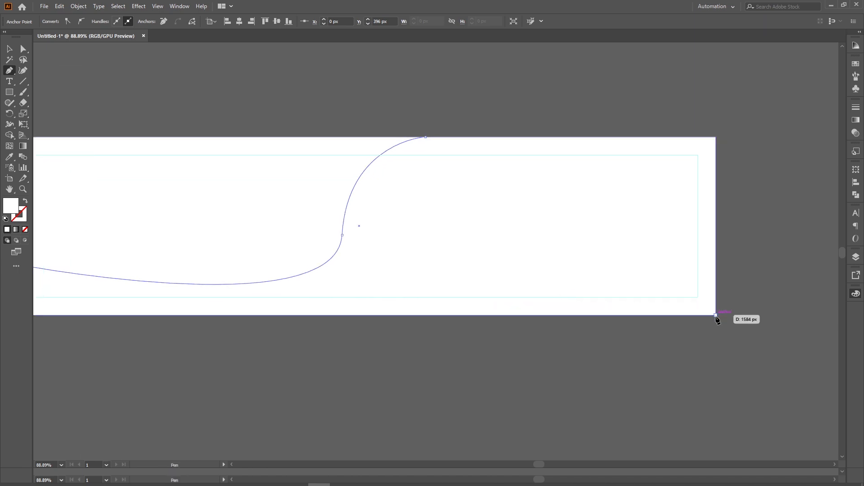
{"action": "left_click", "coordinate": [716, 315]}
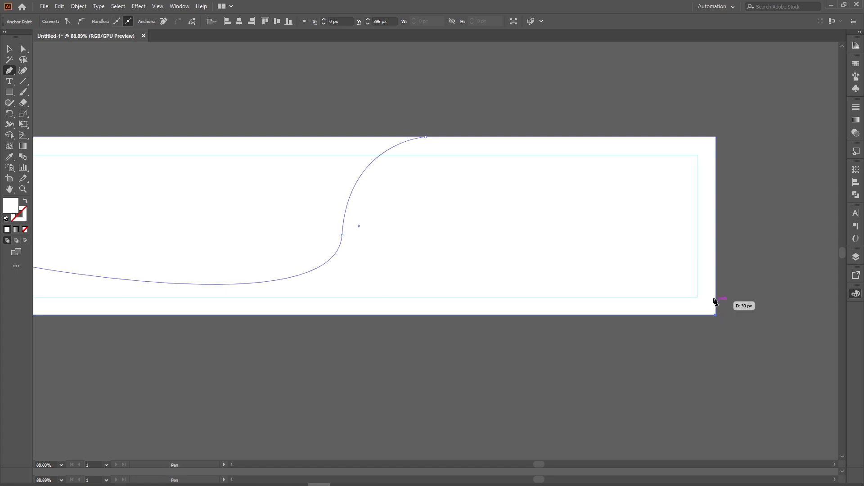
{"action": "left_click", "coordinate": [716, 137]}
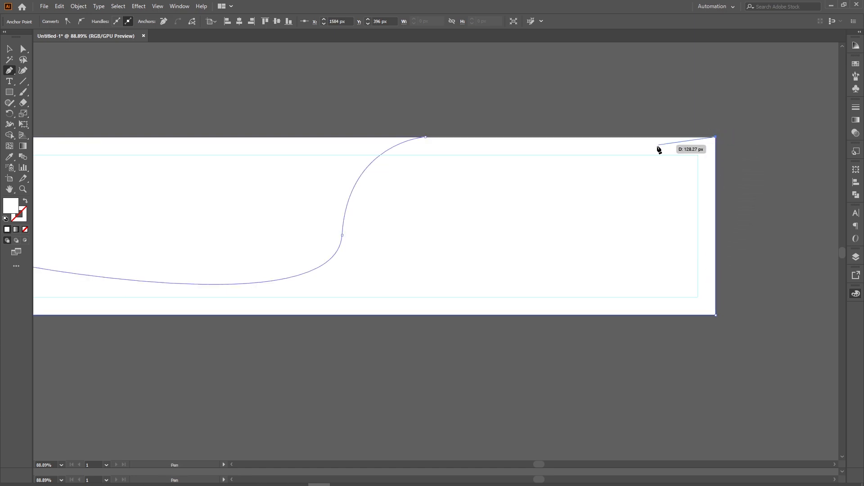
{"action": "left_click", "coordinate": [426, 137]}
Fill the S-curved shape with green and deselect it.
{"action": "left_click", "coordinate": [9, 49]}
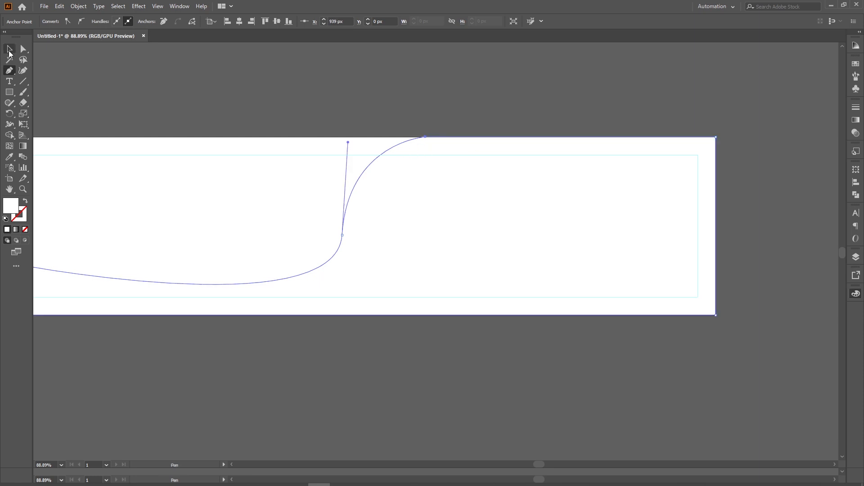
{"action": "left_click", "coordinate": [754, 357]}
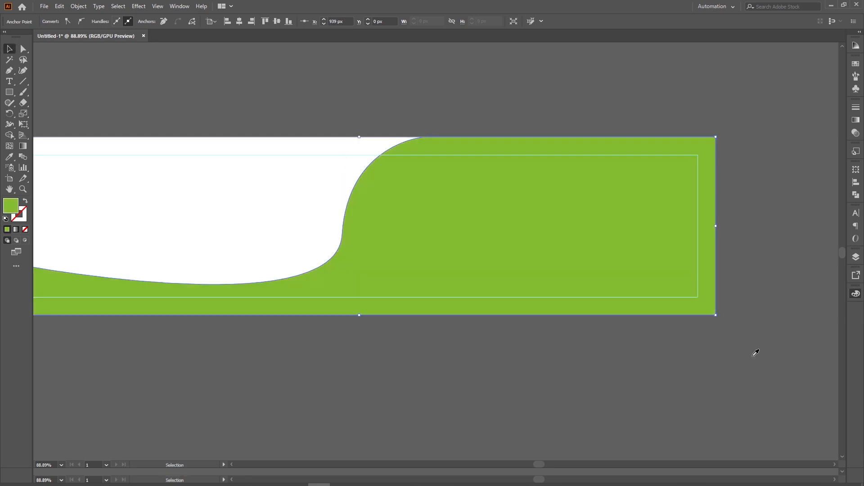
{"action": "left_click", "coordinate": [287, 93]}
Duplicate the green curved shape horizontally to the right, placing the copy at about X 1104 px.
{"action": "left_click_drag", "start_coordinate": [308, 110], "coordinate": [395, 115]}
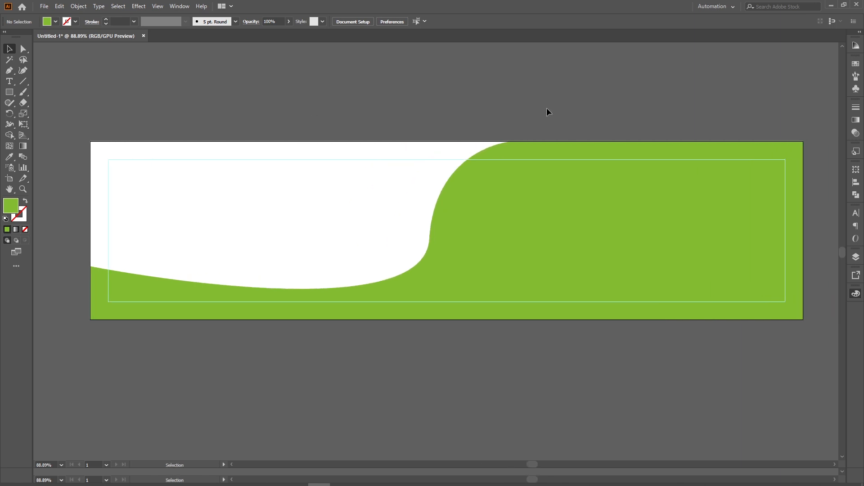
{"action": "left_click_drag", "start_coordinate": [546, 107], "coordinate": [539, 162]}
{"action": "left_click", "coordinate": [518, 111]}
{"action": "left_click_drag", "start_coordinate": [478, 138], "coordinate": [457, 114]}
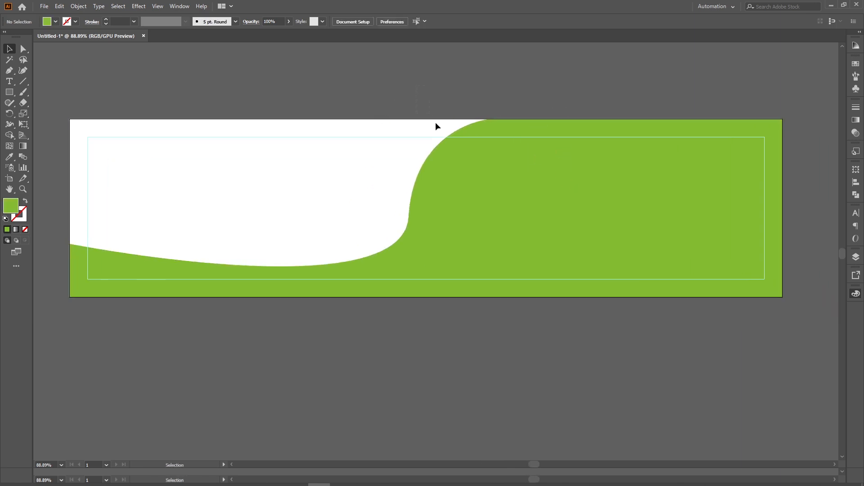
{"action": "left_click_drag", "start_coordinate": [509, 174], "coordinate": [623, 174]}
{"action": "left_click", "coordinate": [472, 150]}
{"action": "scroll", "coordinate": [623, 174], "scroll_direction": "right", "scroll_amount": 3}
{"action": "scroll", "coordinate": [624, 174], "scroll_direction": "up", "scroll_amount": 1}
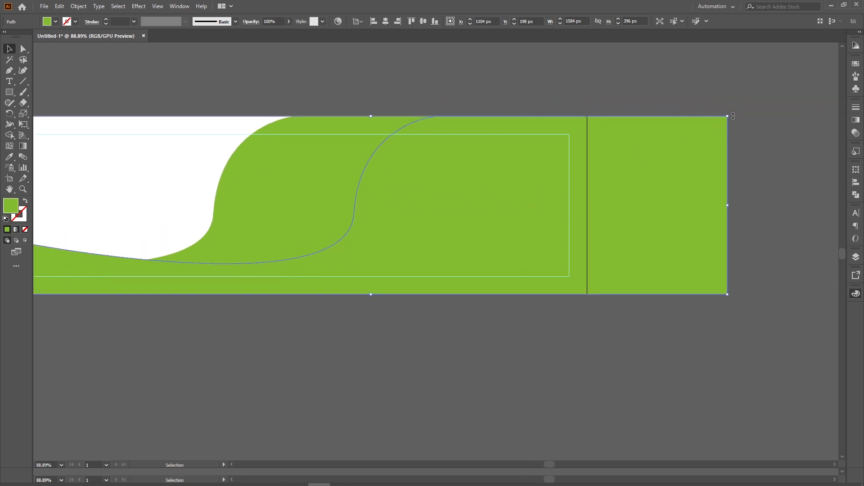
{"action": "left_click_drag", "start_coordinate": [734, 116], "coordinate": [646, 78]}
{"action": "key", "text": "ctrl+z"}
{"action": "left_click", "coordinate": [734, 114]}
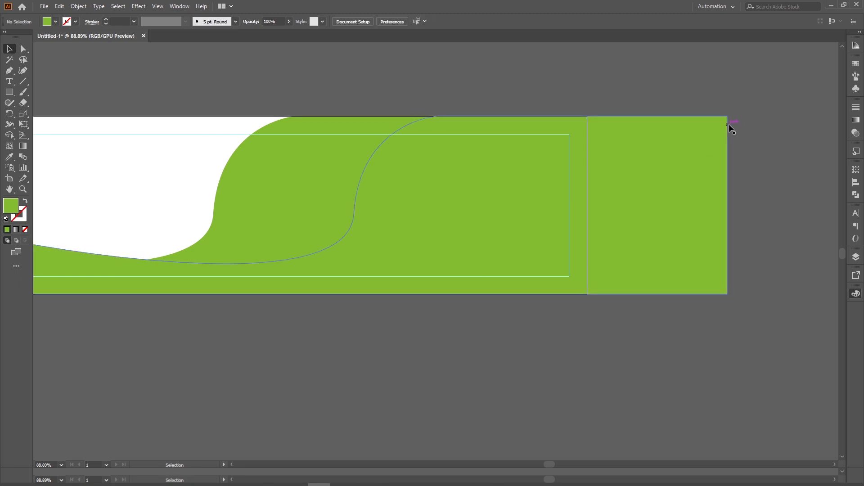
{"action": "left_click", "coordinate": [729, 126]}
{"action": "left_click_drag", "start_coordinate": [732, 113], "coordinate": [636, 48]}
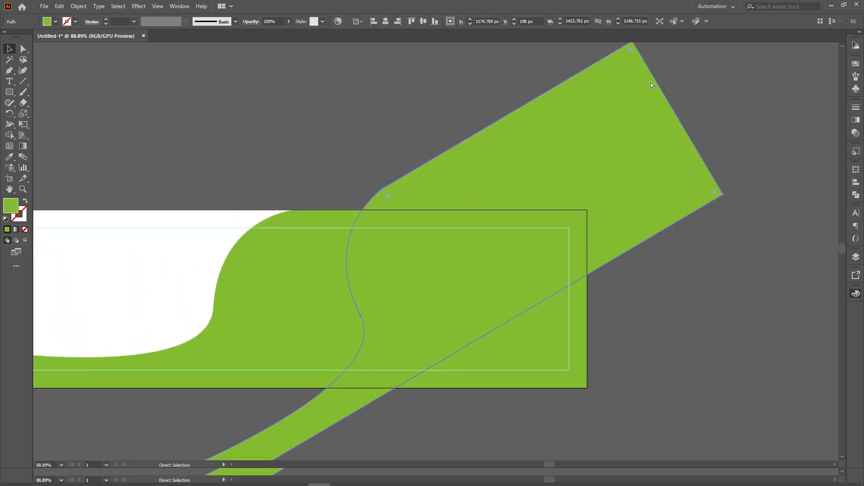
{"action": "key", "text": "ctrl+z"}
Rotate the green copy counterclockwise and stretch it to about 1515 × 1344 px so its curved edge crosses the banner's right part.
{"action": "scroll", "coordinate": [605, 273], "scroll_direction": "down", "scroll_amount": 1}
{"action": "scroll", "coordinate": [605, 272], "scroll_direction": "down", "scroll_amount": 1}
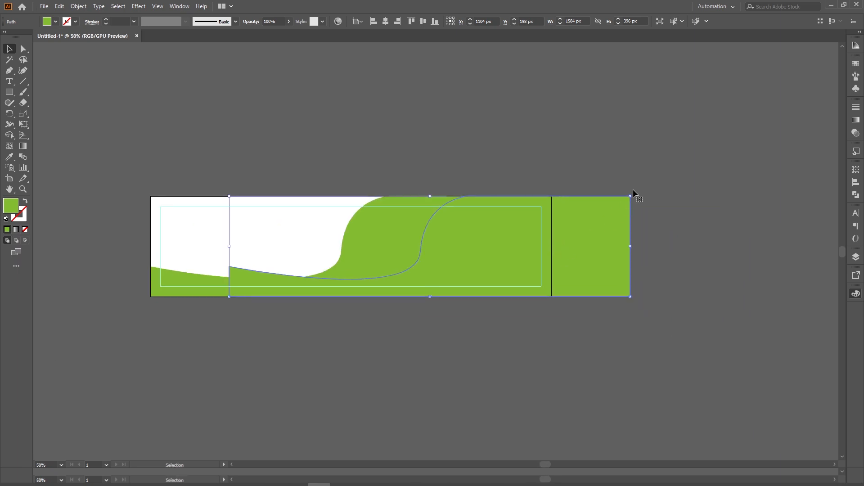
{"action": "left_click_drag", "start_coordinate": [638, 196], "coordinate": [594, 108]}
{"action": "left_click_drag", "start_coordinate": [546, 214], "coordinate": [558, 217]}
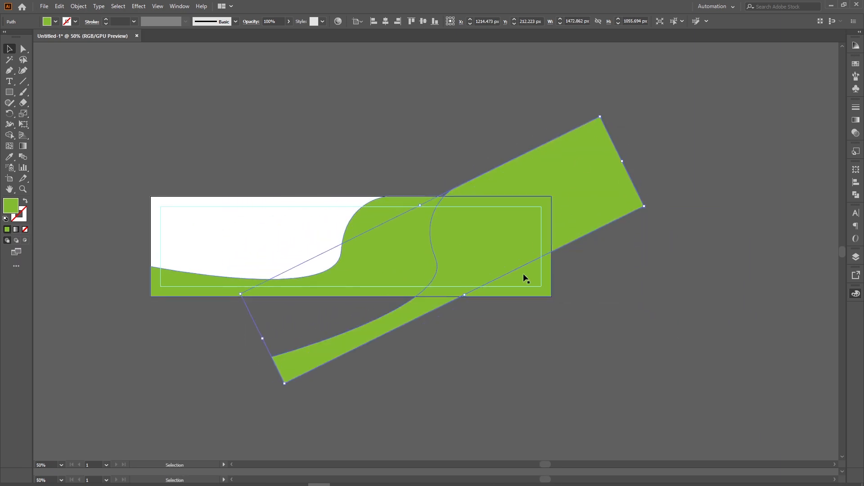
{"action": "left_click_drag", "start_coordinate": [465, 295], "coordinate": [513, 330]}
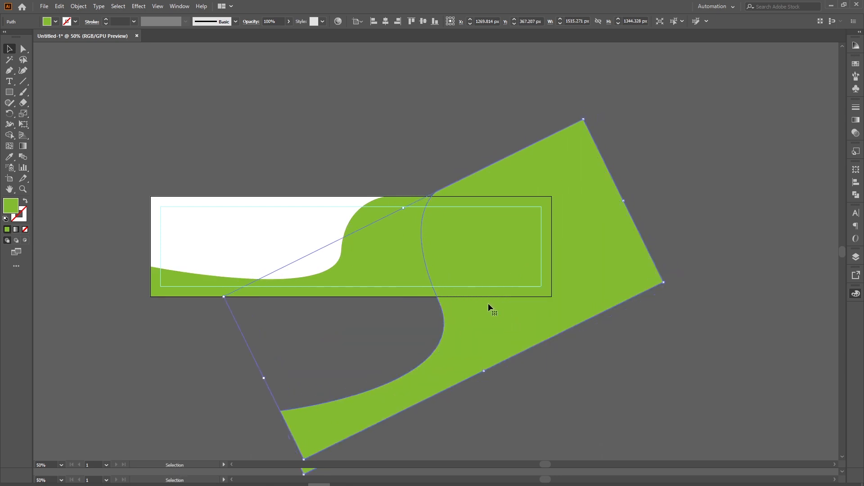
{"action": "mouse_move", "coordinate": [488, 303]}
{"action": "left_mouse_down"}
{"action": "mouse_move", "coordinate": [471, 313]}
{"action": "mouse_move", "coordinate": [480, 306]}
{"action": "left_mouse_up"}
Select all the shapes and use Shape Builder to separate the overlap at the banner's right and the white area at its upper left.
{"action": "left_click_drag", "start_coordinate": [384, 161], "coordinate": [541, 271]}
{"action": "left_click_drag", "start_coordinate": [239, 151], "coordinate": [544, 323]}
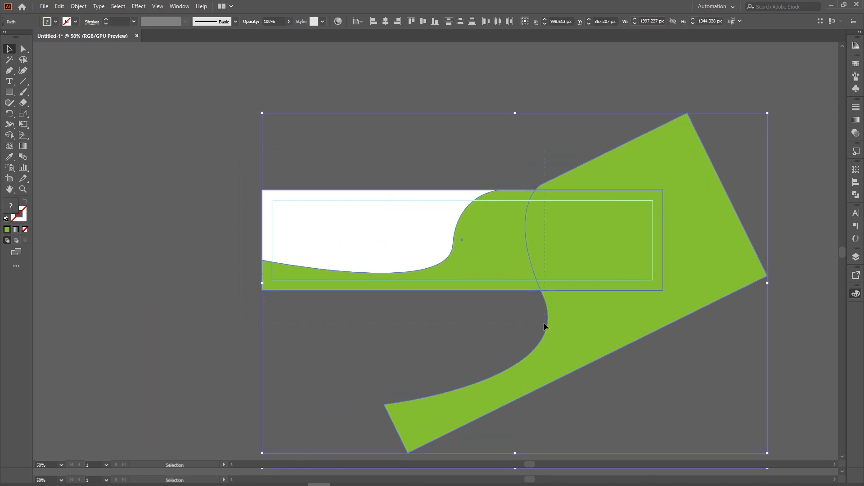
{"action": "left_click", "coordinate": [9, 135]}
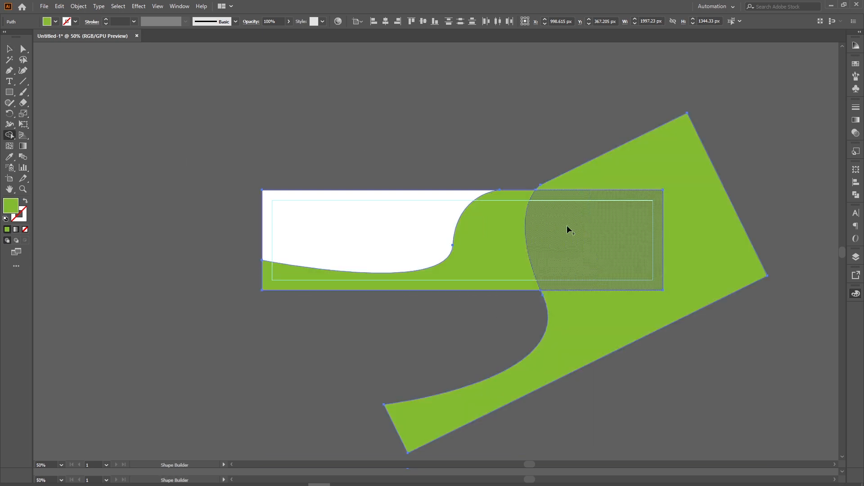
{"action": "left_click", "coordinate": [427, 239]}
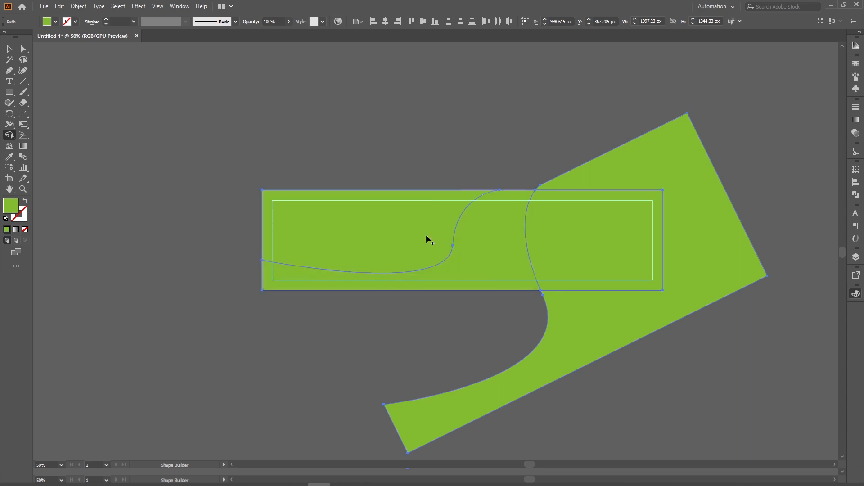
{"action": "key", "text": "v"}
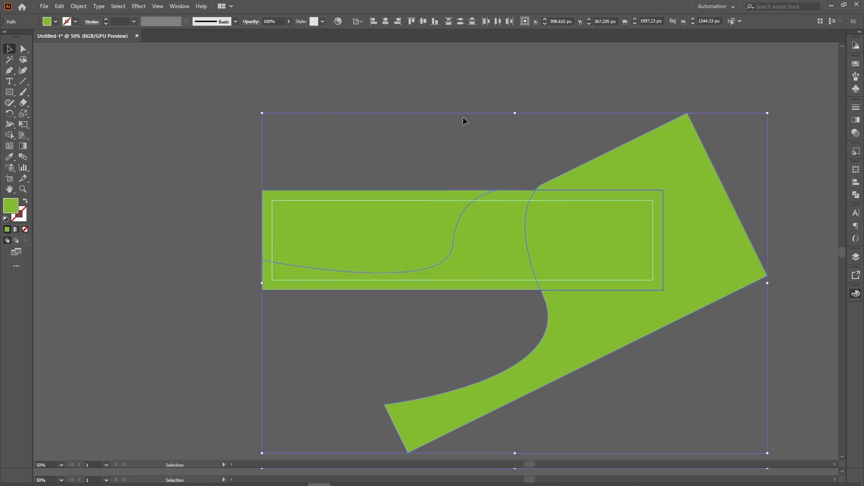
Delete the leftover part of the rotated shape that lies outside the banner.
{"action": "left_click", "coordinate": [463, 119]}
{"action": "left_click", "coordinate": [628, 156]}
{"action": "key", "text": "Delete"}
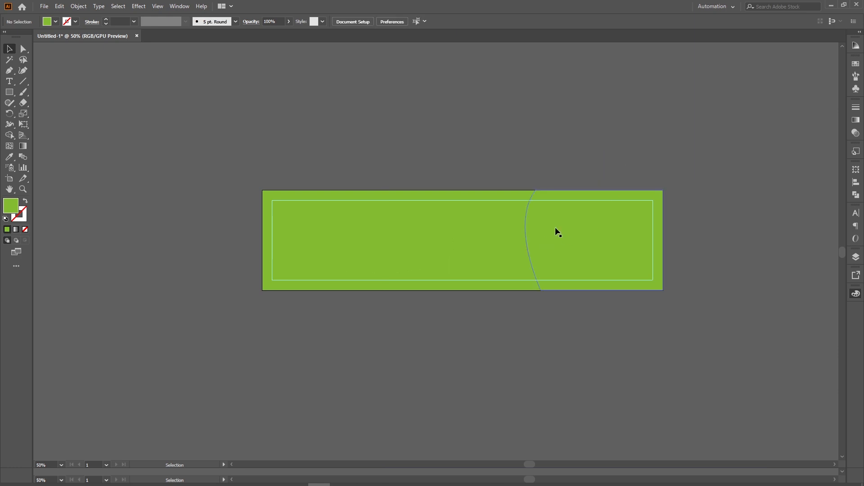
Fill the banner's right piece and its upper-left curved piece with white, leaving a green band between them.
{"action": "left_click", "coordinate": [557, 232]}
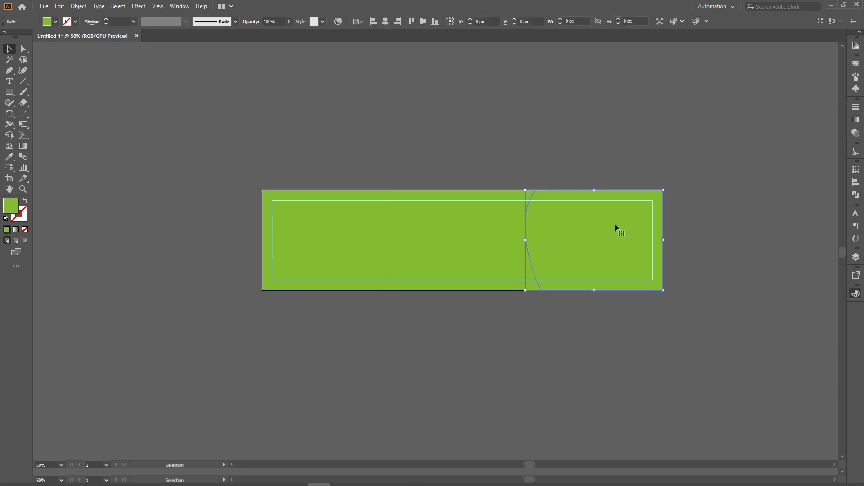
{"action": "left_click", "coordinate": [758, 353]}
{"action": "left_click", "coordinate": [400, 245]}
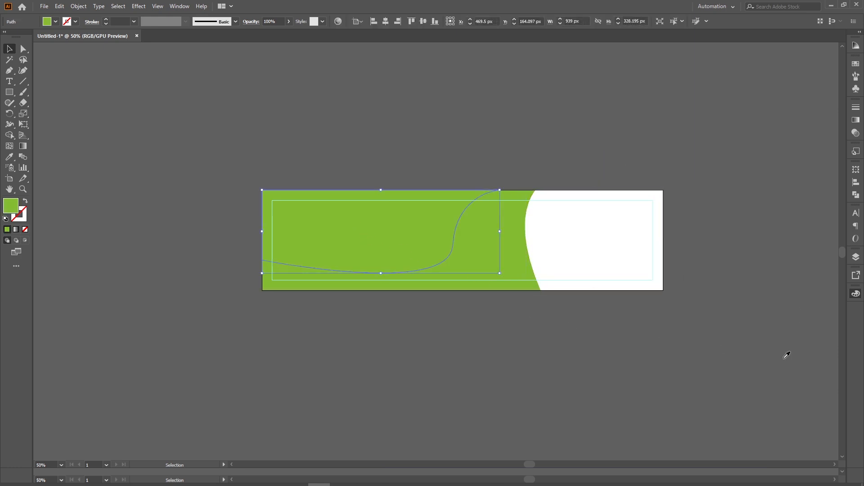
{"action": "left_click", "coordinate": [756, 352]}
{"action": "left_click", "coordinate": [583, 369]}
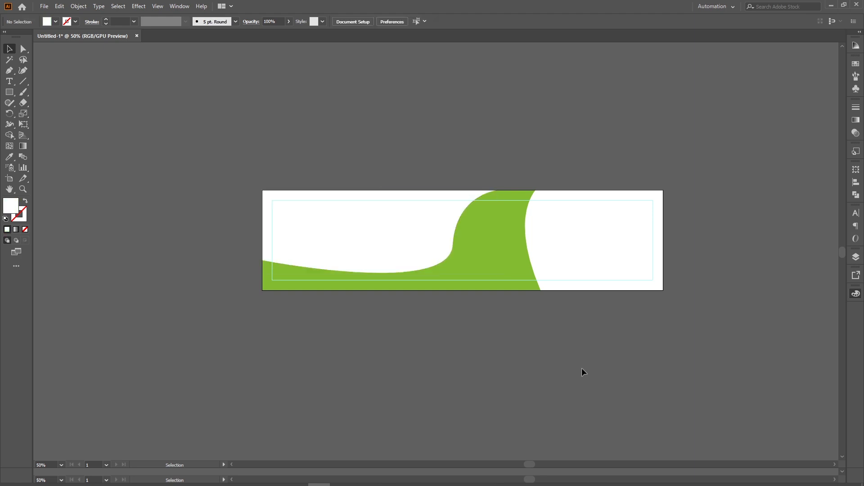
{"action": "key", "text": "ctrl+a"}
{"action": "left_click", "coordinate": [531, 341]}
{"action": "left_click_drag", "start_coordinate": [547, 351], "coordinate": [537, 359]}
{"action": "key", "text": "ctrl+a"}
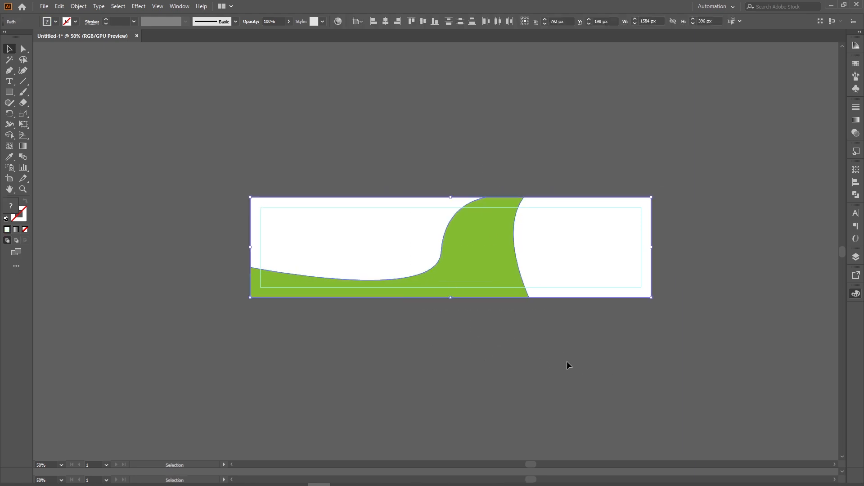
{"action": "left_click_drag", "start_coordinate": [562, 390], "coordinate": [596, 374]}
{"action": "left_click", "coordinate": [587, 372]}
{"action": "scroll", "coordinate": [392, 229], "scroll_direction": "up", "scroll_amount": 1}
{"action": "left_click_drag", "start_coordinate": [420, 228], "coordinate": [405, 193]}
{"action": "left_click_drag", "start_coordinate": [460, 213], "coordinate": [500, 234]}
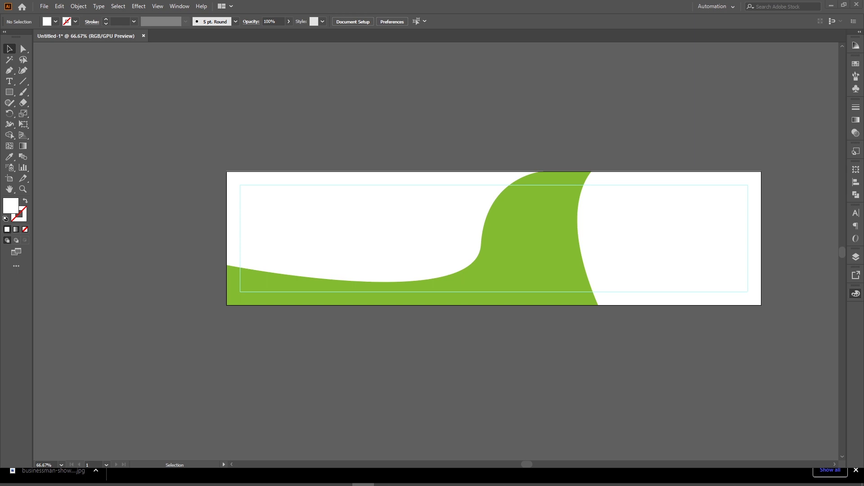
Paste the office photo of the two businessmen into the banner document.
{"action": "scroll", "coordinate": [612, 212], "scroll_direction": "down", "scroll_amount": 2}
{"action": "scroll", "coordinate": [582, 207], "scroll_direction": "right", "scroll_amount": 3}
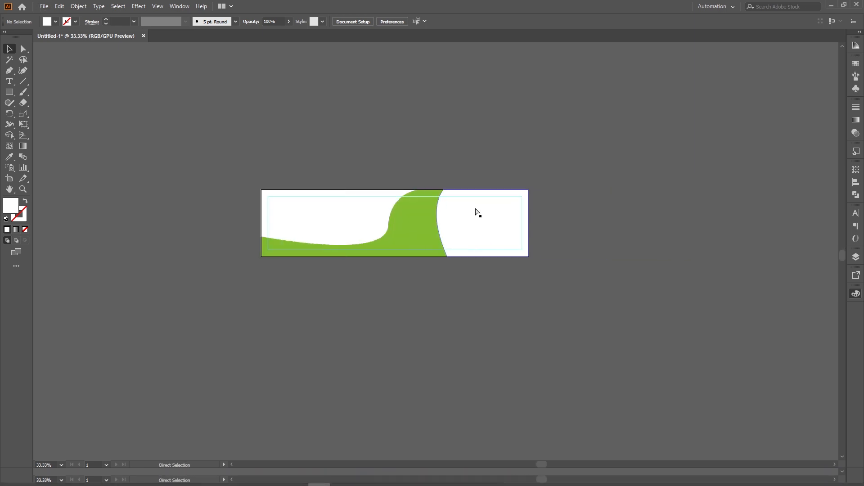
{"action": "left_click", "coordinate": [517, 251]}
{"action": "left_click", "coordinate": [534, 251]}
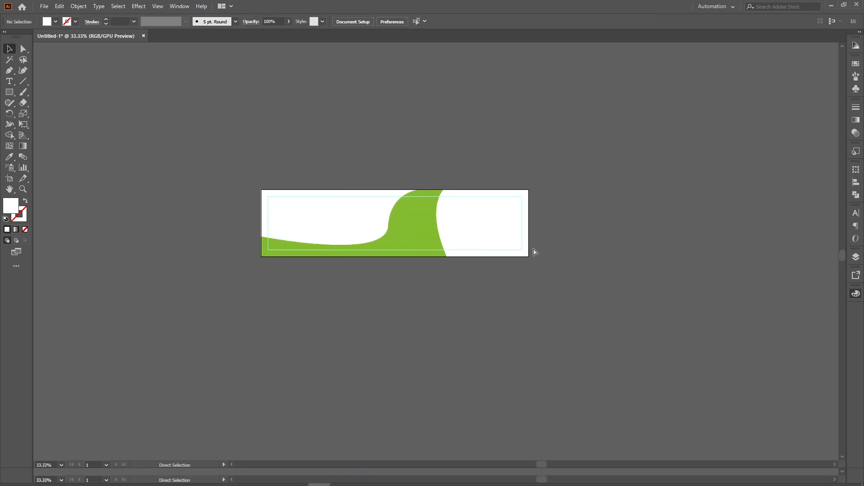
{"action": "key", "text": "v"}
{"action": "key", "text": "a"}
{"action": "key", "text": "ctrl+v"}
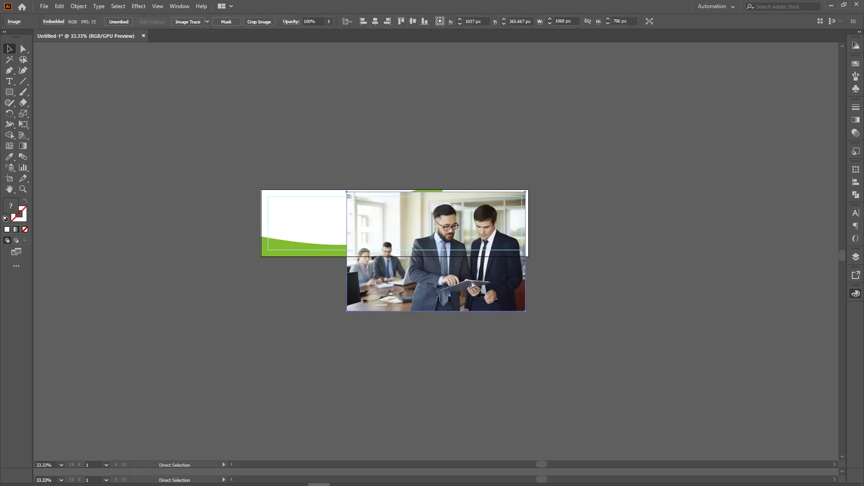
Move the photo off the banner to the empty canvas on its right and scale it down proportionally.
{"action": "left_click_drag", "start_coordinate": [465, 277], "coordinate": [463, 256]}
{"action": "scroll", "coordinate": [538, 233], "scroll_direction": "up", "scroll_amount": 2}
{"action": "left_click_drag", "start_coordinate": [521, 246], "coordinate": [623, 262]}
{"action": "left_click_drag", "start_coordinate": [571, 329], "coordinate": [582, 255]}
Place a copy of the banner's right white curved piece over the photo and bring it to the front.
{"action": "left_click", "coordinate": [341, 242]}
{"action": "left_click_drag", "start_coordinate": [364, 228], "coordinate": [326, 260]}
{"action": "left_click_drag", "start_coordinate": [360, 262], "coordinate": [603, 235]}
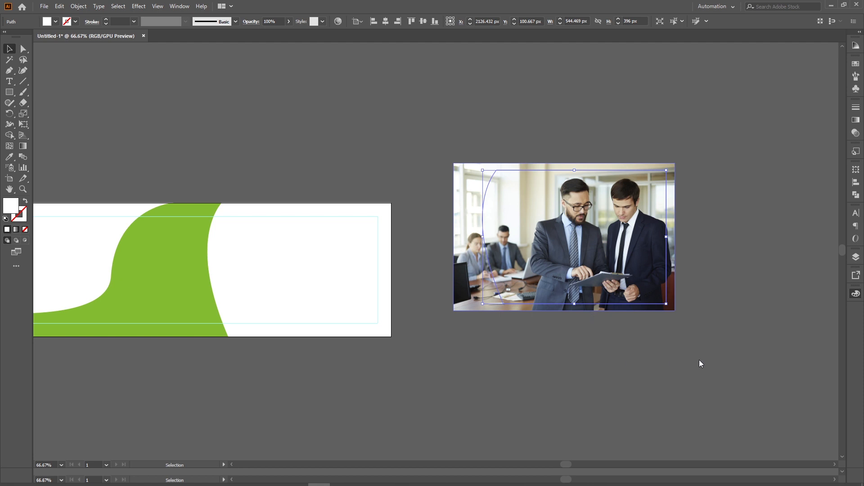
{"action": "key", "text": "ctrl+shift+bracketright"}
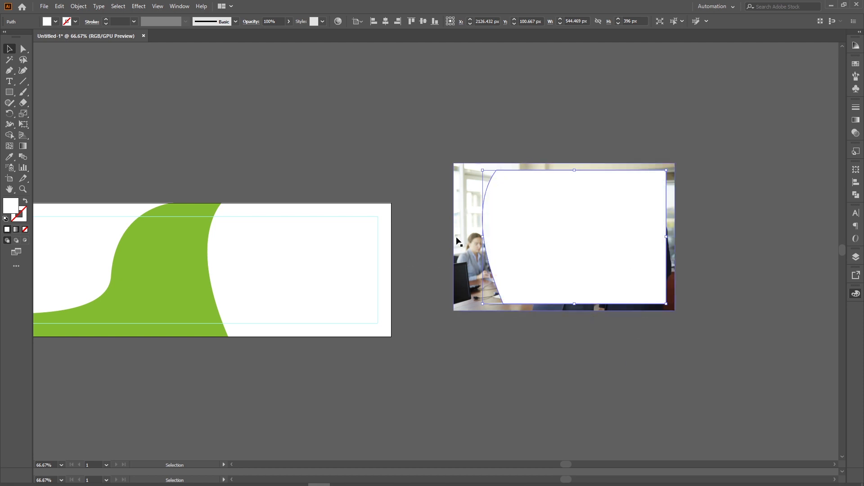
Scale the photo to about 604 × 402 px behind the white curved copy and make a clipping mask from the two.
{"action": "left_click_drag", "start_coordinate": [457, 234], "coordinate": [471, 242]}
{"action": "scroll", "coordinate": [603, 186], "scroll_direction": "up", "scroll_amount": 1}
{"action": "scroll", "coordinate": [557, 182], "scroll_direction": "up", "scroll_amount": 1}
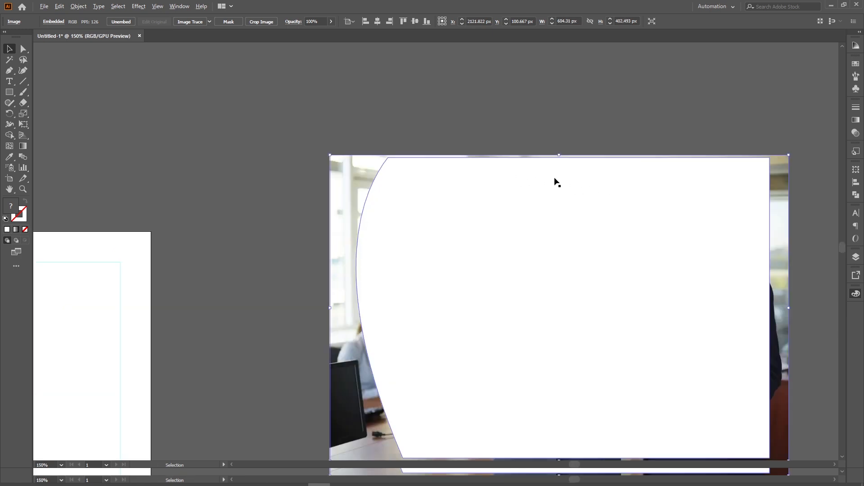
{"action": "left_click", "coordinate": [598, 264], "text": "shift"}
{"action": "scroll", "coordinate": [597, 266], "scroll_direction": "down", "scroll_amount": 2}
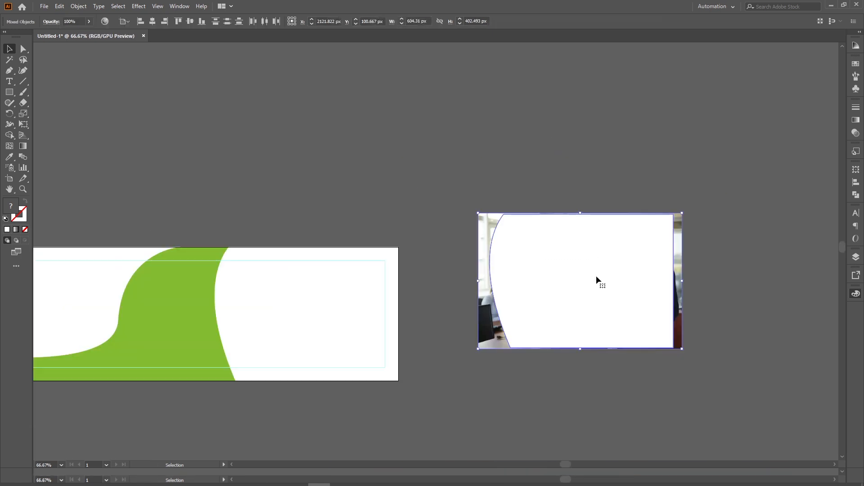
{"action": "key", "text": "ctrl+7"}
Align the clipped photo to the banner's right white piece by vertical centre and right edge.
{"action": "left_click_drag", "start_coordinate": [471, 324], "coordinate": [590, 287]}
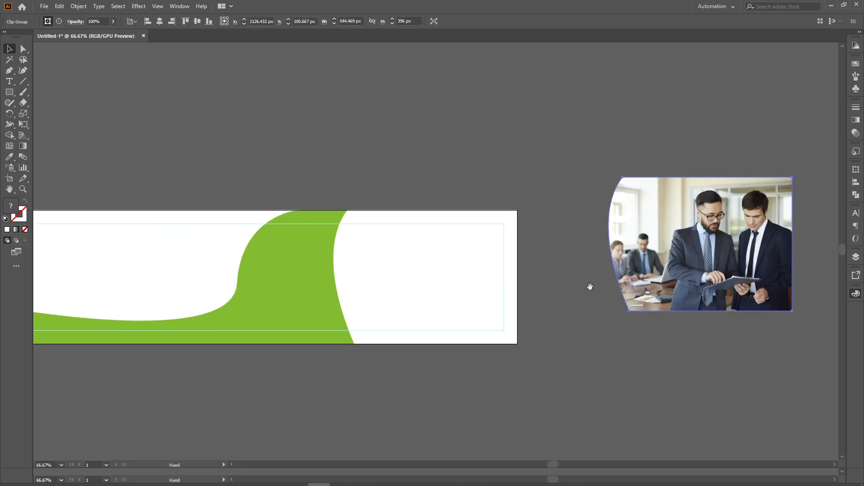
{"action": "left_click", "coordinate": [488, 299], "text": "shift"}
{"action": "left_click", "coordinate": [460, 252]}
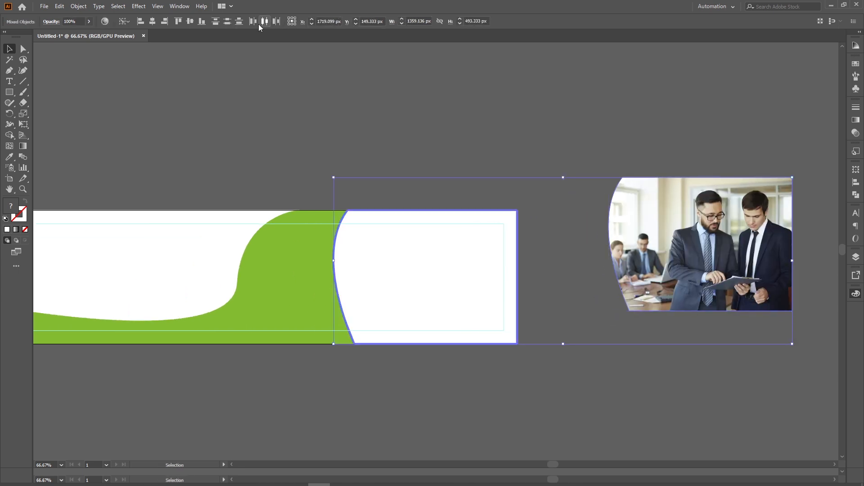
{"action": "left_click", "coordinate": [191, 21]}
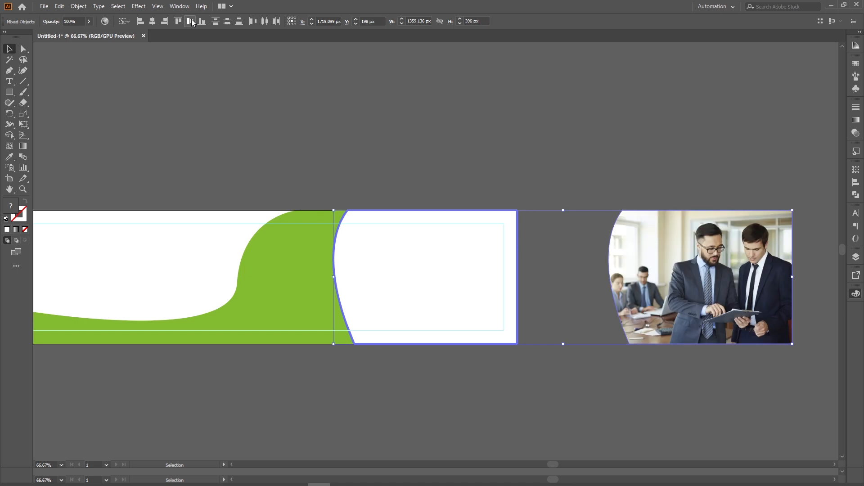
{"action": "left_click", "coordinate": [164, 21]}
{"action": "left_click", "coordinate": [435, 192]}
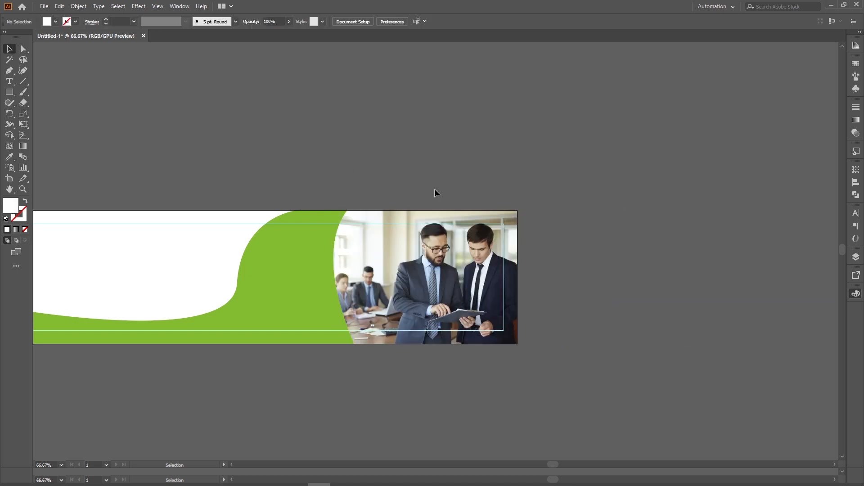
Select the clipped photo together with the white piece beneath it and lock both.
{"action": "left_click_drag", "start_coordinate": [444, 196], "coordinate": [552, 347]}
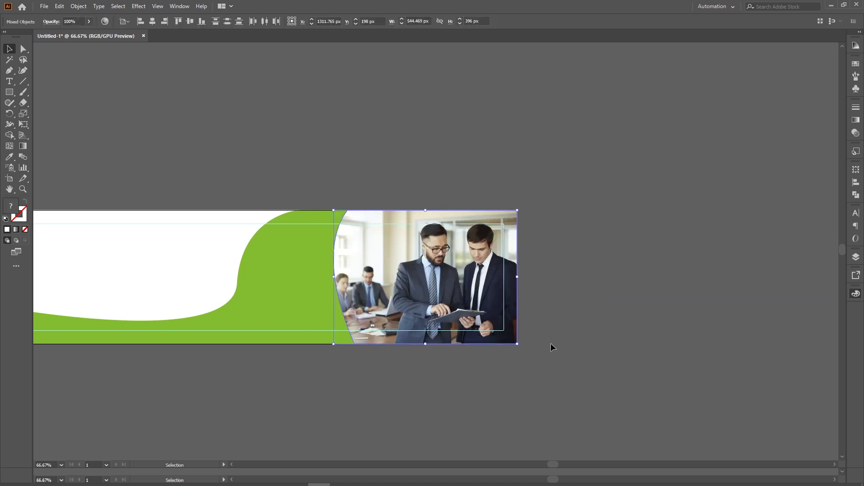
{"action": "key", "text": "ctrl"}
{"action": "left_click", "coordinate": [553, 347], "text": "ctrl"}
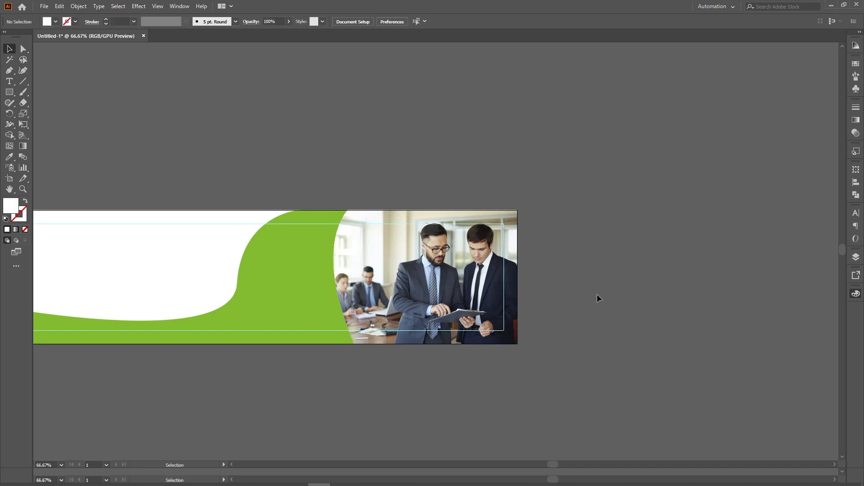
{"action": "key", "text": "space"}
{"action": "left_click_drag", "start_coordinate": [406, 317], "coordinate": [498, 330]}
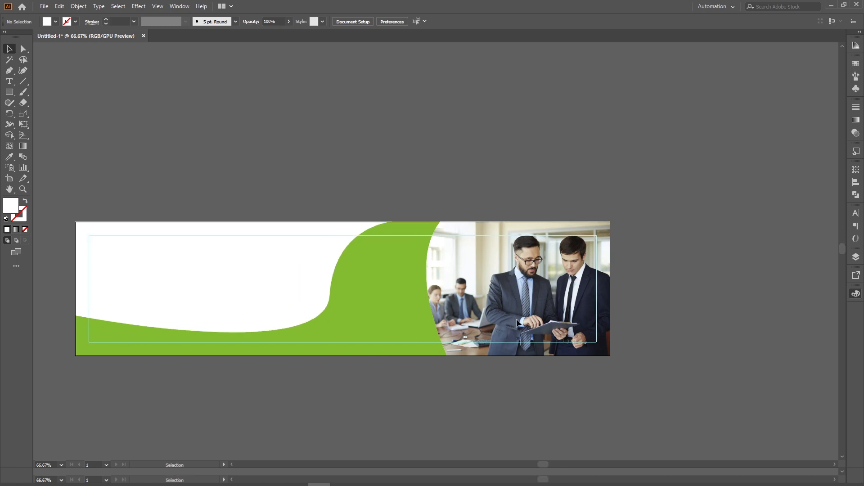
{"action": "key", "text": "space"}
{"action": "left_click_drag", "start_coordinate": [220, 281], "coordinate": [486, 268]}
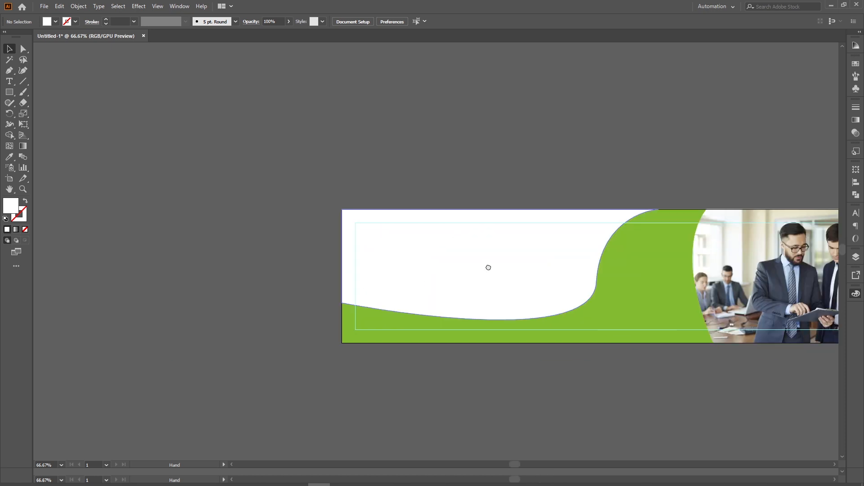
{"action": "mouse_move", "coordinate": [119, 485]}
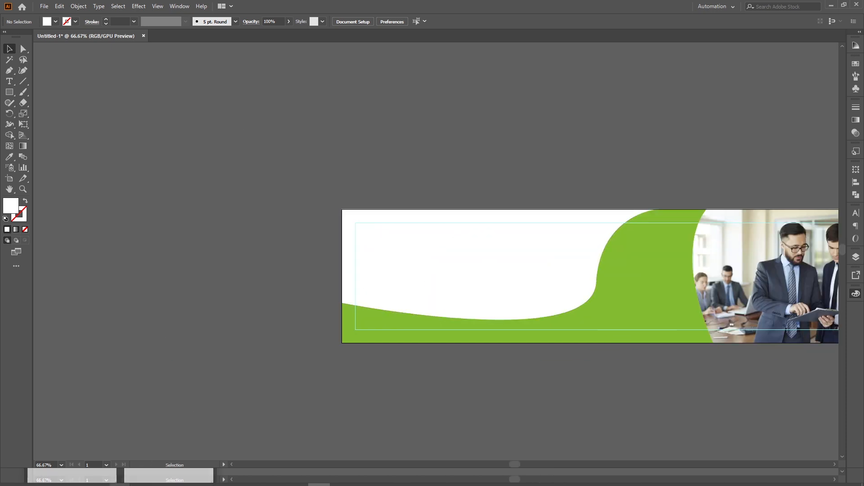
{"action": "left_click", "coordinate": [93, 449]}
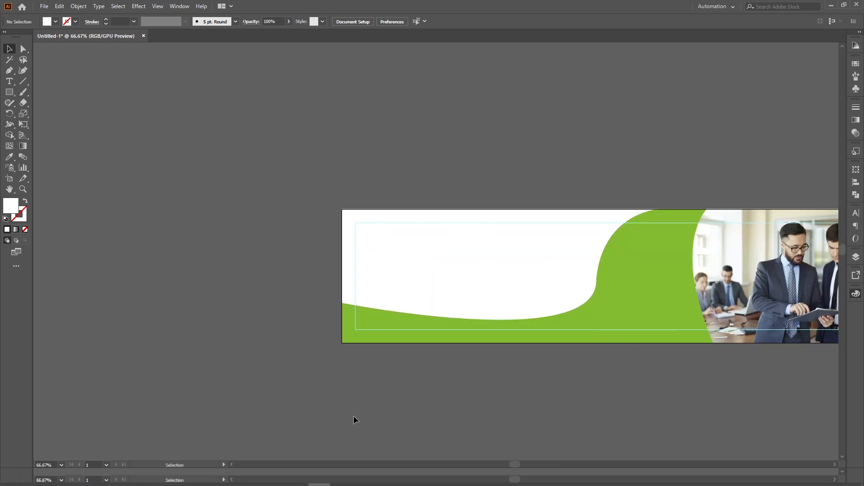
{"action": "scroll", "coordinate": [236, 262], "scroll_direction": "down", "scroll_amount": 1}
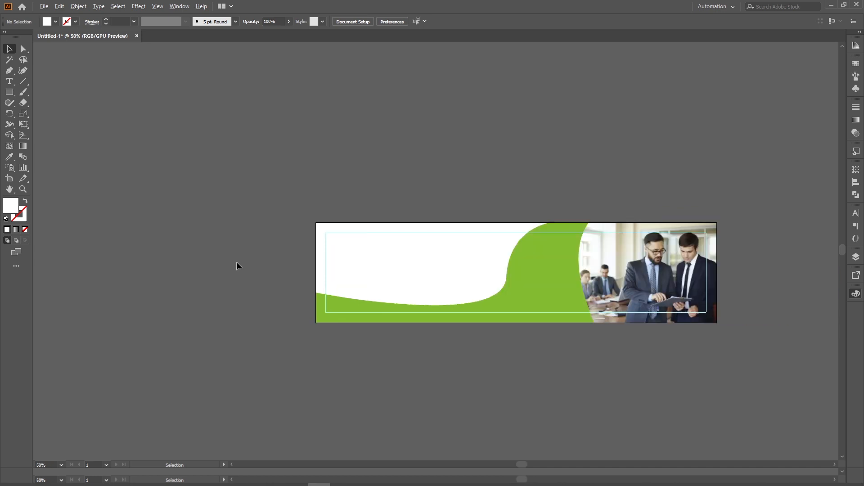
{"action": "key", "text": "space"}
{"action": "left_click_drag", "start_coordinate": [435, 292], "coordinate": [397, 290]}
{"action": "left_click_drag", "start_coordinate": [268, 177], "coordinate": [634, 420]}
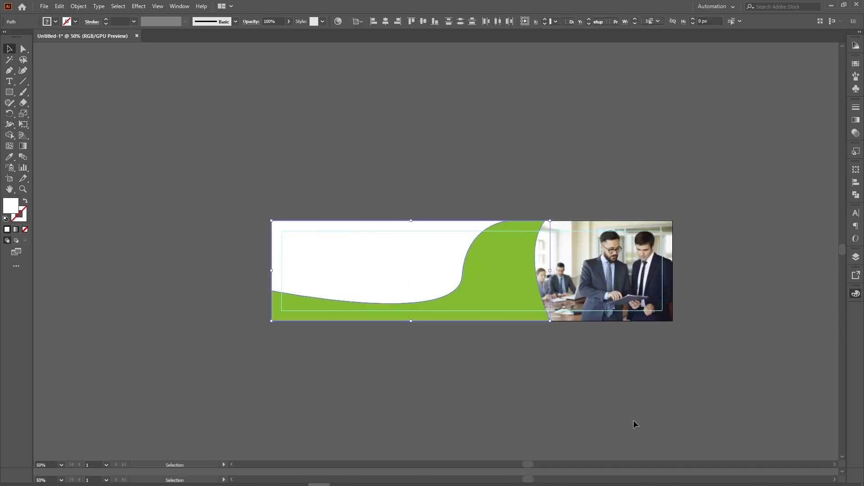
{"action": "left_click", "coordinate": [601, 397]}
Switch to File Explorer and open the existing banner design 10.ai in Illustrator.
{"action": "left_click", "coordinate": [120, 485]}
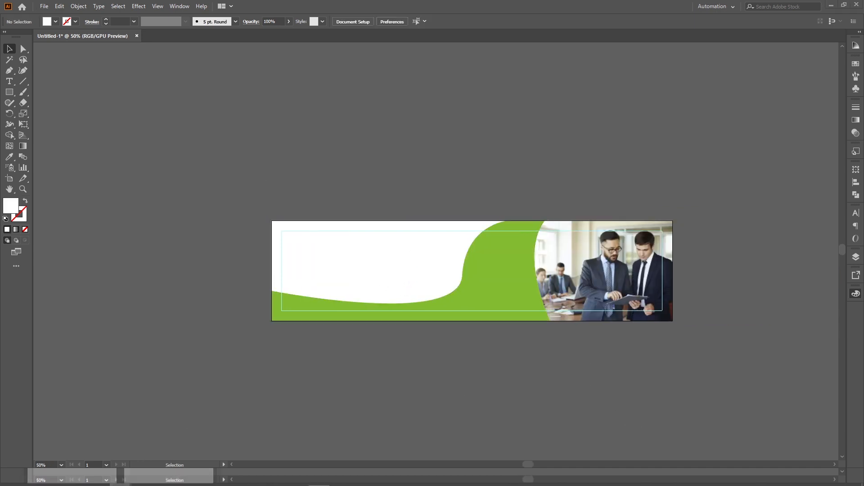
{"action": "left_click", "coordinate": [83, 470]}
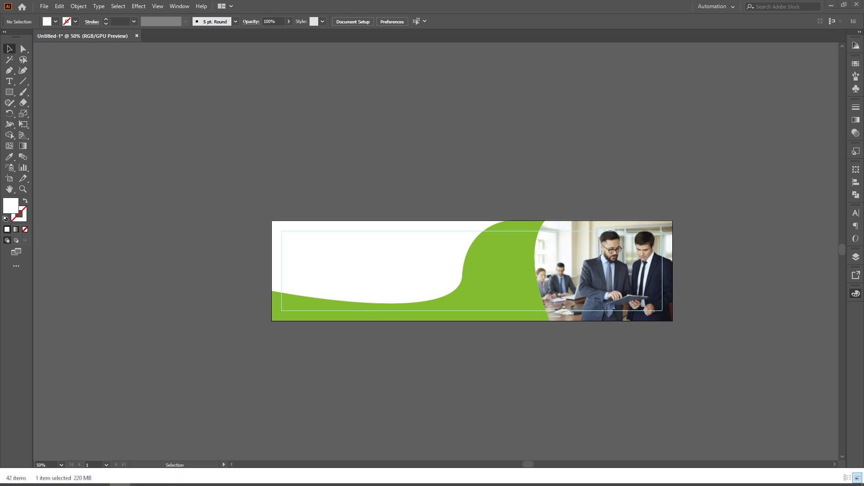
{"action": "key", "text": "BackSpace"}
{"action": "key", "text": "Return"}
{"action": "key", "text": "Return"}
{"action": "key", "text": "Down"}
{"action": "left_click_drag", "start_coordinate": [334, 432], "coordinate": [327, 1]}
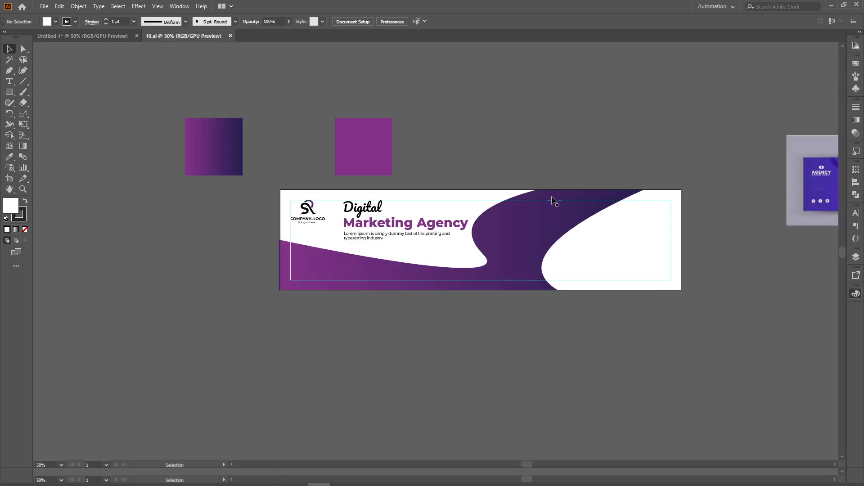
Copy the company logo group from 10.ai into Untitled-1, placing it above the banner.
{"action": "scroll", "coordinate": [557, 201], "scroll_direction": "down", "scroll_amount": 2}
{"action": "scroll", "coordinate": [391, 213], "scroll_direction": "up", "scroll_amount": 5}
{"action": "scroll", "coordinate": [391, 213], "scroll_direction": "up", "scroll_amount": 4}
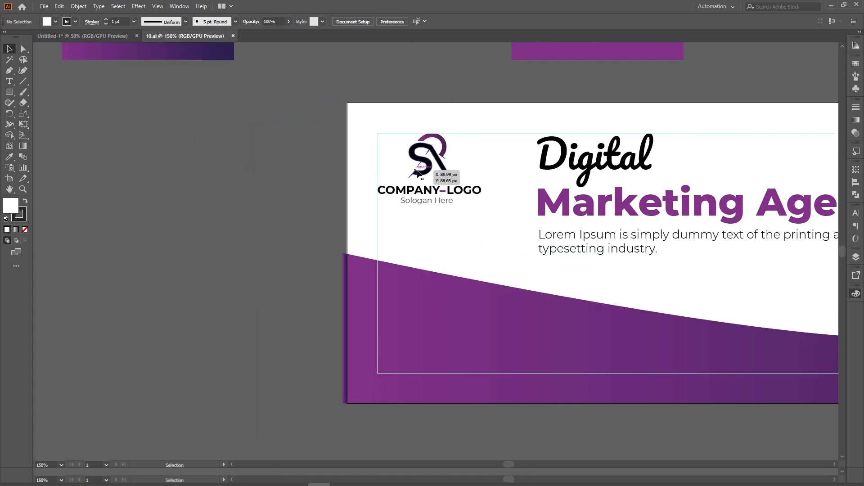
{"action": "left_click", "coordinate": [426, 170]}
{"action": "left_click_drag", "start_coordinate": [427, 170], "coordinate": [59, 41]}
{"action": "left_click_drag", "start_coordinate": [290, 115], "coordinate": [290, 116]}
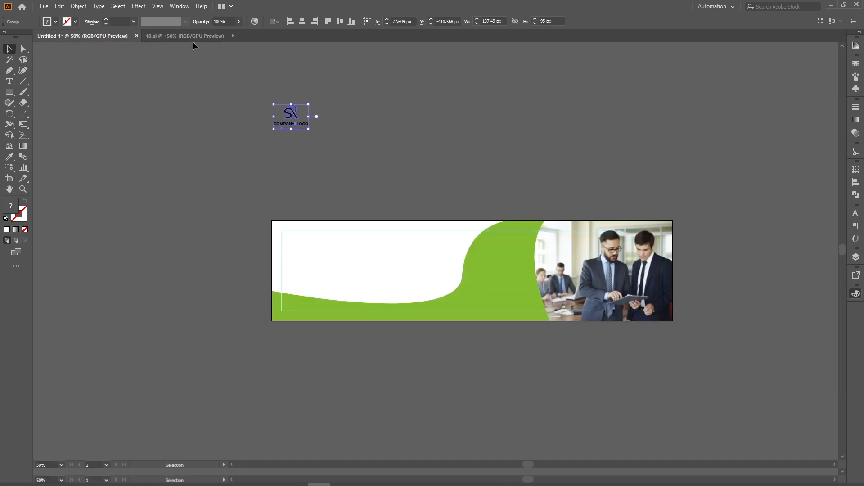
Copy the "Digital Marketing Agency" heading from 10.ai into Untitled-1, placing it above the banner.
{"action": "left_click", "coordinate": [192, 38]}
{"action": "left_click_drag", "start_coordinate": [618, 195], "coordinate": [500, 144]}
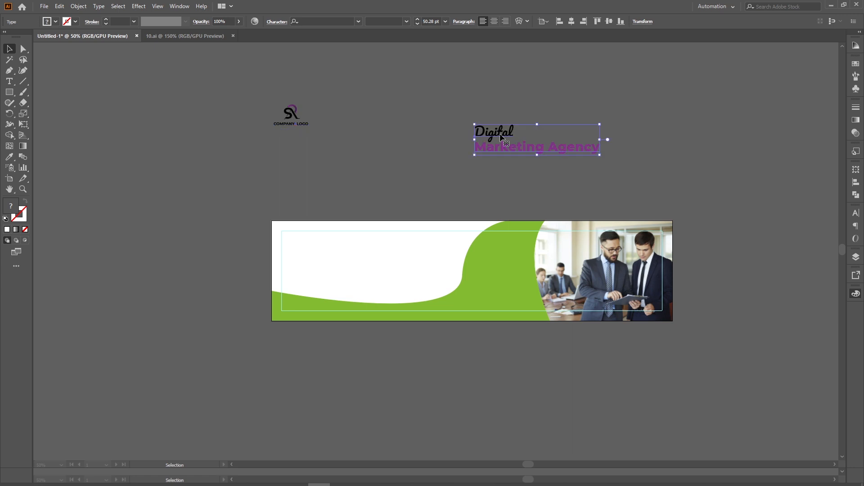
{"action": "left_click", "coordinate": [268, 69]}
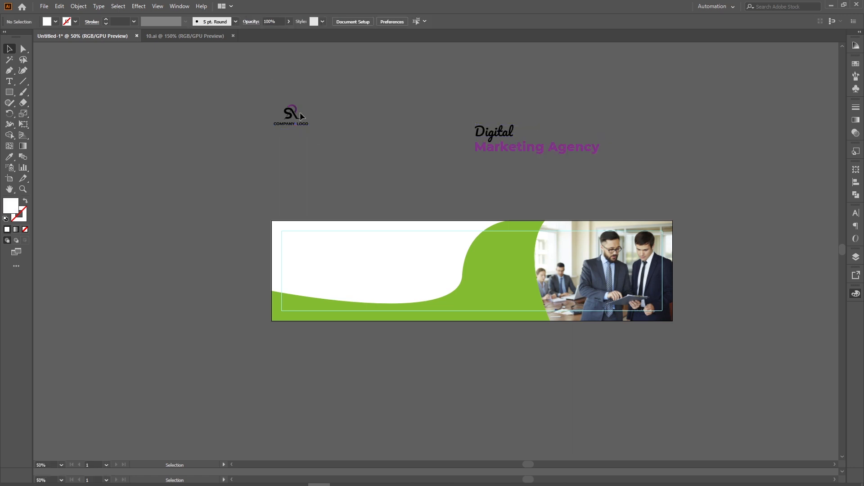
Move the company logo onto the white area at the banner's upper left.
{"action": "scroll", "coordinate": [300, 114], "scroll_direction": "up", "scroll_amount": 3}
{"action": "left_click_drag", "start_coordinate": [285, 183], "coordinate": [282, 164]}
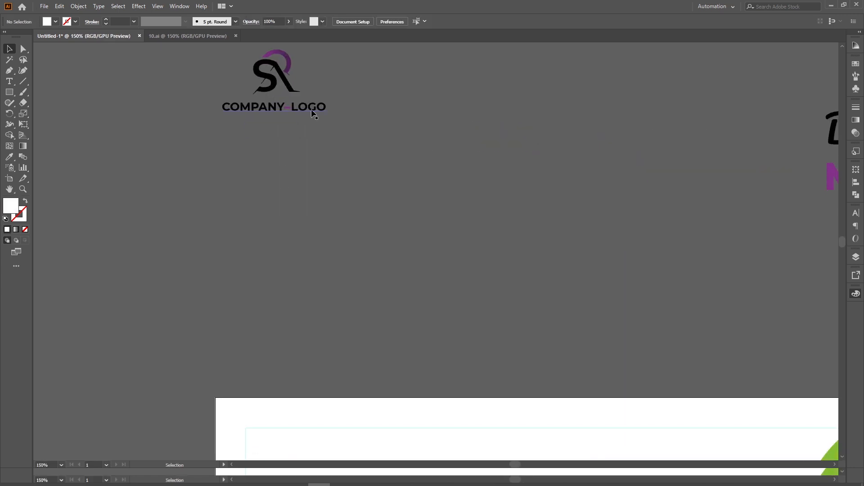
{"action": "left_click_drag", "start_coordinate": [311, 111], "coordinate": [346, 307]}
{"action": "left_click_drag", "start_coordinate": [331, 371], "coordinate": [303, 227]}
{"action": "left_click_drag", "start_coordinate": [310, 167], "coordinate": [425, 206]}
Undo the last accidental change and lock the white background shape behind the logo.
{"action": "left_click", "coordinate": [337, 207]}
{"action": "left_click", "coordinate": [440, 209]}
{"action": "scroll", "coordinate": [439, 208], "scroll_direction": "up", "scroll_amount": 1}
{"action": "key", "text": "ctrl+z"}
{"action": "key", "text": "ctrl+2"}
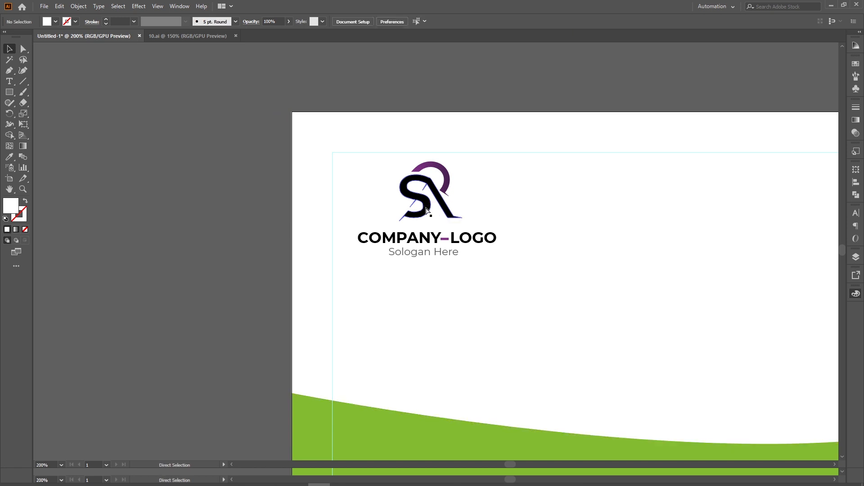
Move the logo group so its top edge meets the upper margin guide near the banner's left corner.
{"action": "left_click", "coordinate": [448, 218]}
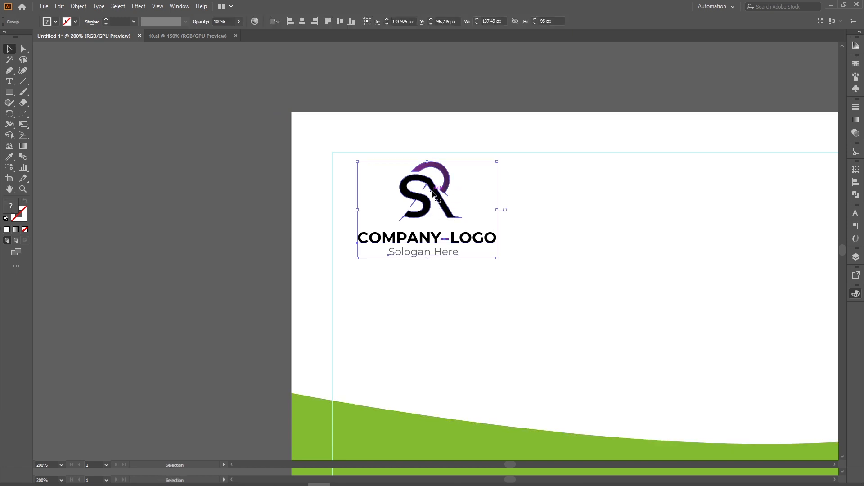
{"action": "left_click_drag", "start_coordinate": [446, 195], "coordinate": [377, 180]}
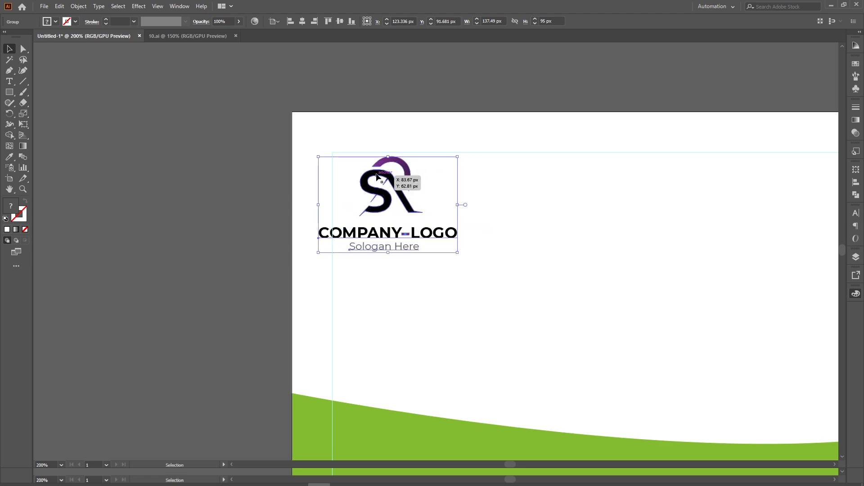
{"action": "scroll", "coordinate": [336, 167], "scroll_direction": "up", "scroll_amount": 2}
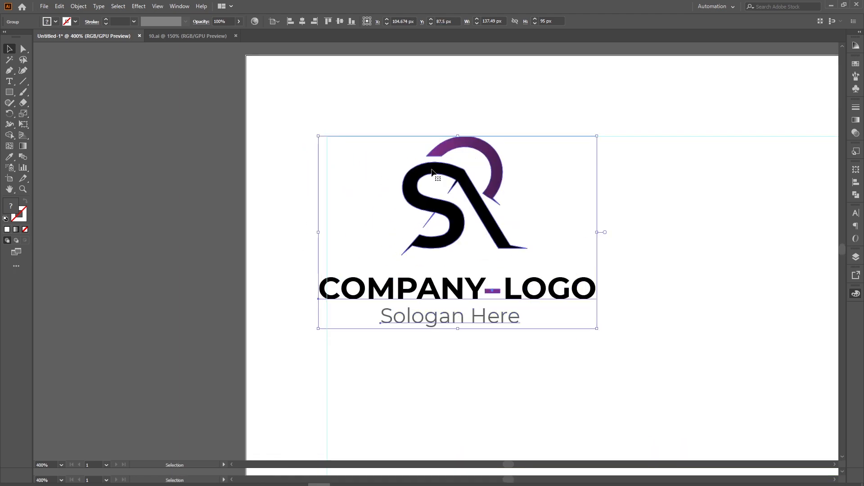
{"action": "left_click_drag", "start_coordinate": [431, 171], "coordinate": [446, 171]}
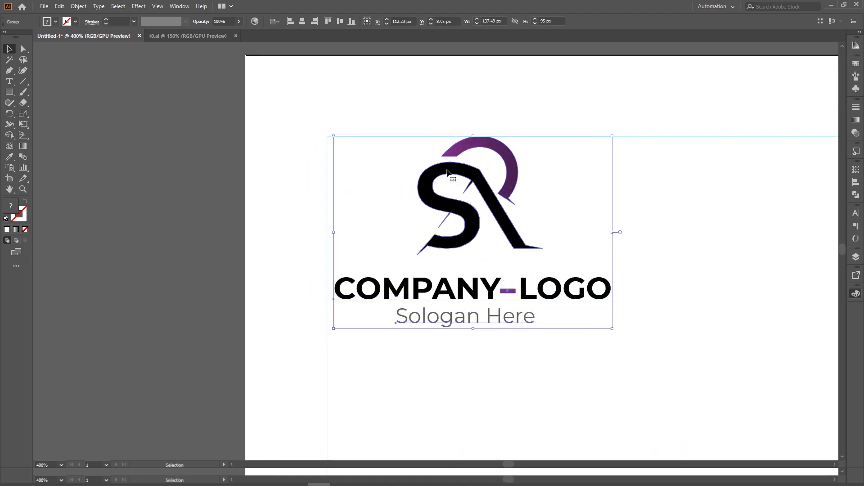
Shift the logo horizontally so the first letter of COMPANY-LOGO starts at the left margin guide.
{"action": "scroll", "coordinate": [320, 247], "scroll_direction": "up", "scroll_amount": 2}
{"action": "scroll", "coordinate": [360, 306], "scroll_direction": "up", "scroll_amount": 2}
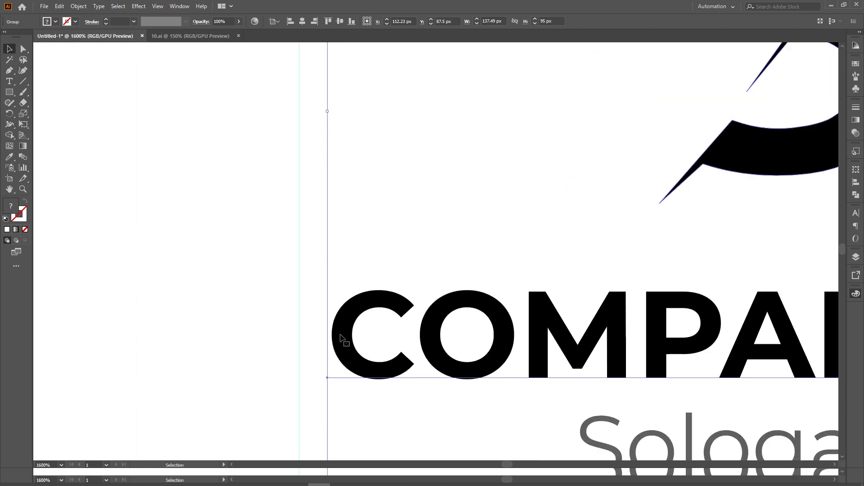
{"action": "left_click_drag", "start_coordinate": [338, 341], "coordinate": [309, 333]}
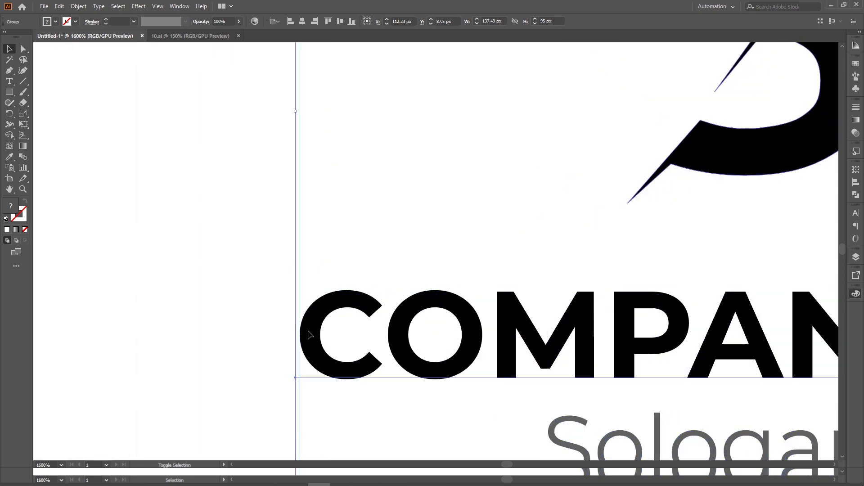
{"action": "scroll", "coordinate": [335, 334], "scroll_direction": "down", "scroll_amount": 5}
{"action": "left_click", "coordinate": [488, 124]}
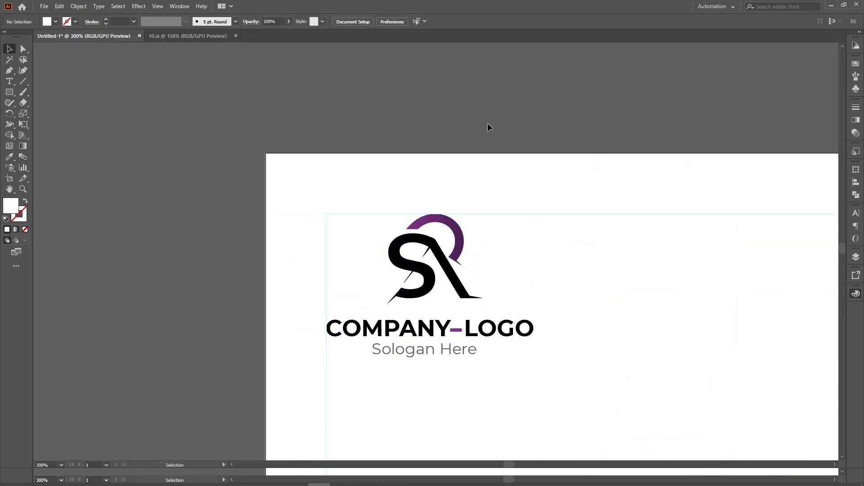
Move the Digital Marketing Agency heading onto the banner's white area, beside the company logo.
{"action": "left_click_drag", "start_coordinate": [530, 188], "coordinate": [412, 177]}
{"action": "scroll", "coordinate": [413, 177], "scroll_direction": "down", "scroll_amount": 2}
{"action": "scroll", "coordinate": [484, 203], "scroll_direction": "down", "scroll_amount": 2}
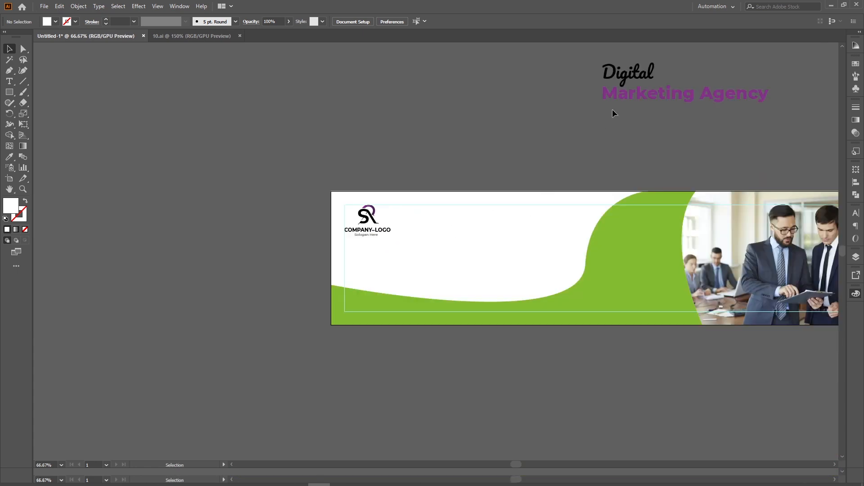
{"action": "left_click_drag", "start_coordinate": [624, 86], "coordinate": [406, 241]}
{"action": "scroll", "coordinate": [463, 244], "scroll_direction": "up", "scroll_amount": 2}
{"action": "scroll", "coordinate": [430, 235], "scroll_direction": "up", "scroll_amount": 1}
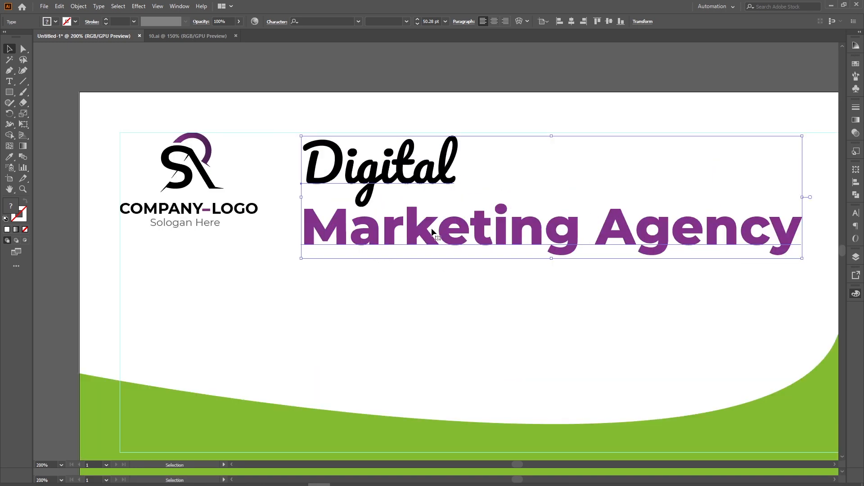
Shift the heading slightly farther from the logo and raise its top edge to the upper margin guide.
{"action": "left_click_drag", "start_coordinate": [427, 230], "coordinate": [449, 230]}
{"action": "scroll", "coordinate": [453, 229], "scroll_direction": "down", "scroll_amount": 1}
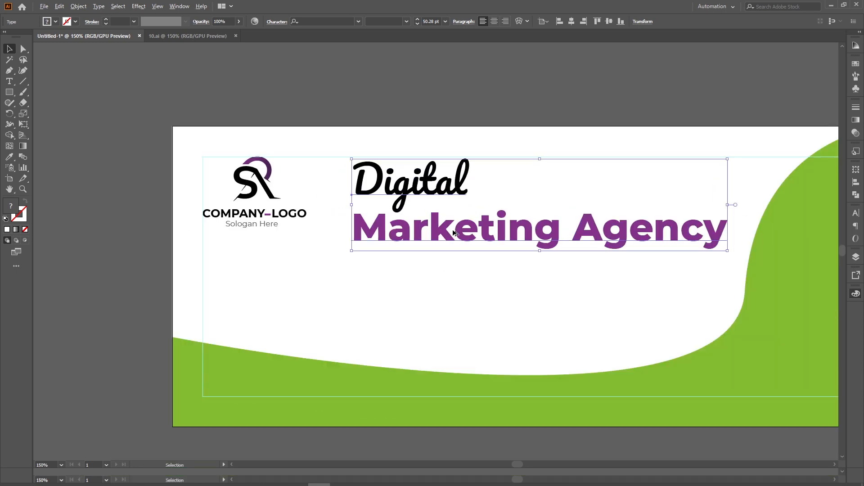
{"action": "left_click_drag", "start_coordinate": [602, 232], "coordinate": [551, 235]}
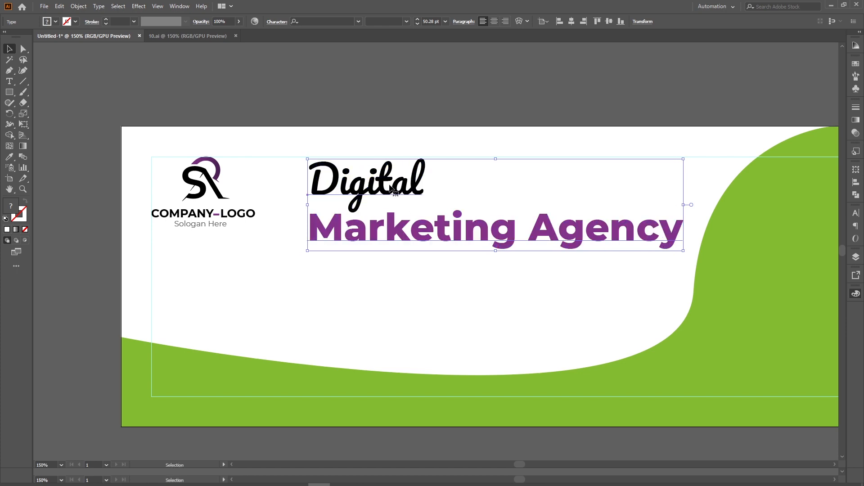
{"action": "scroll", "coordinate": [396, 194], "scroll_direction": "up", "scroll_amount": 2}
{"action": "left_click_drag", "start_coordinate": [394, 187], "coordinate": [394, 186]}
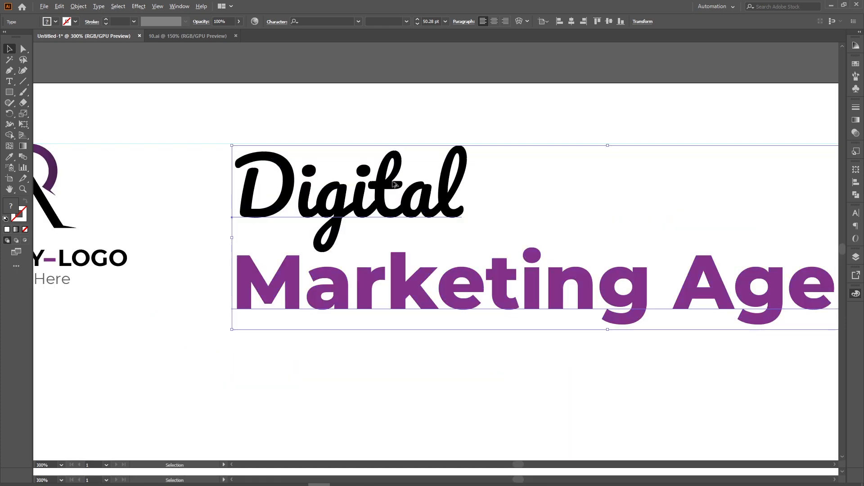
{"action": "scroll", "coordinate": [396, 186], "scroll_direction": "down", "scroll_amount": 2}
Recolor the words Marketing Agency with the green sampled from the banner's curved shape.
{"action": "key", "text": "t"}
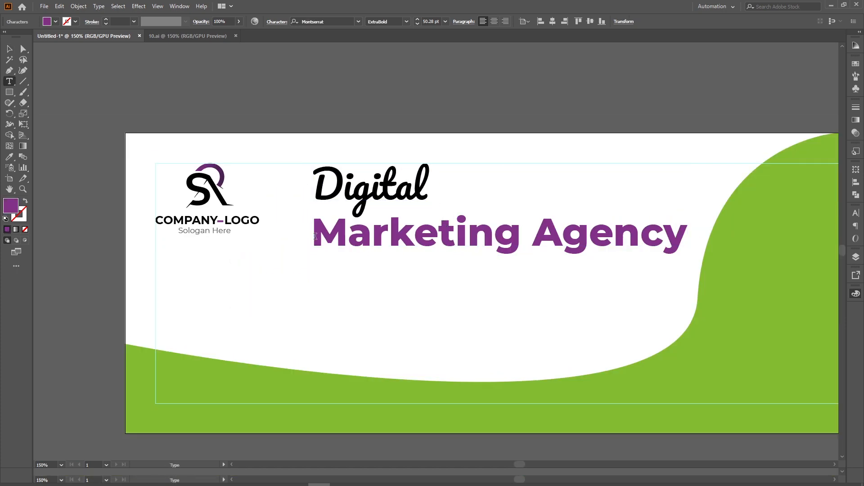
{"action": "left_click_drag", "start_coordinate": [316, 236], "coordinate": [688, 236]}
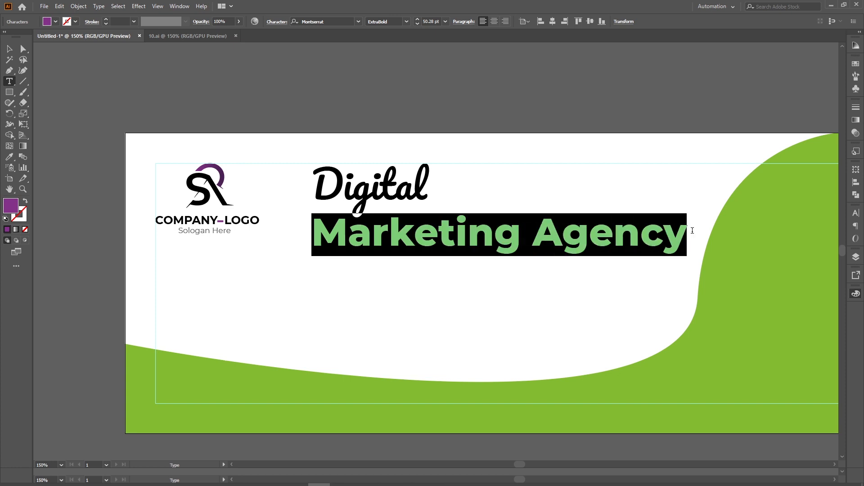
{"action": "left_click", "coordinate": [9, 157]}
{"action": "left_click", "coordinate": [336, 383]}
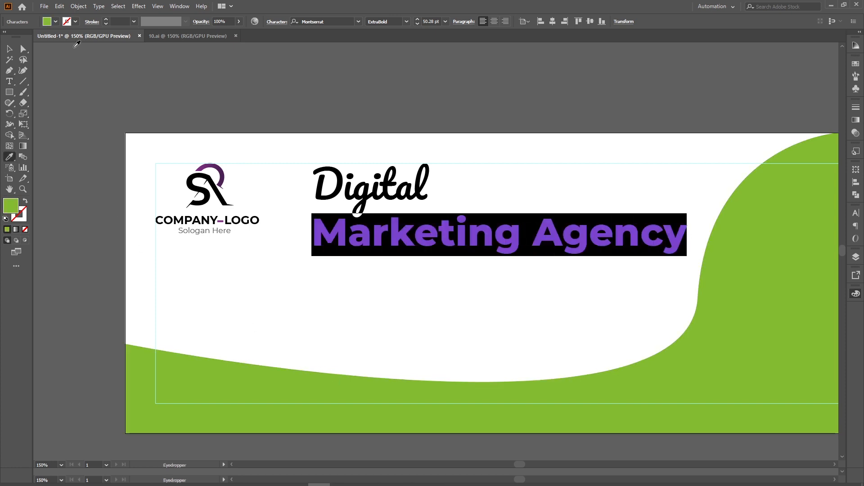
{"action": "left_click", "coordinate": [8, 51]}
{"action": "left_click", "coordinate": [302, 85]}
Add the text "Lorem Ipsum is simply dummy text of the printing and typesetting industry." beneath the Marketing Agency heading.
{"action": "scroll", "coordinate": [302, 85], "scroll_direction": "down", "scroll_amount": 1}
{"action": "scroll", "coordinate": [301, 86], "scroll_direction": "up", "scroll_amount": 1}
{"action": "key", "text": "space"}
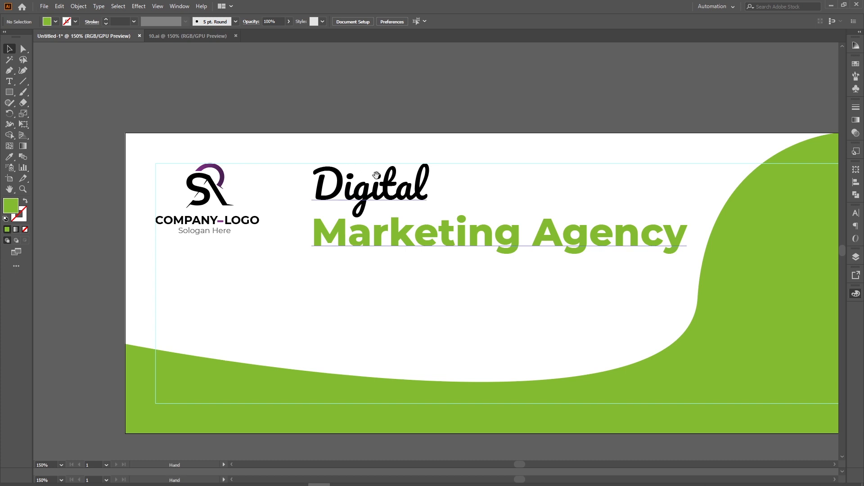
{"action": "left_click_drag", "start_coordinate": [376, 176], "coordinate": [319, 131]}
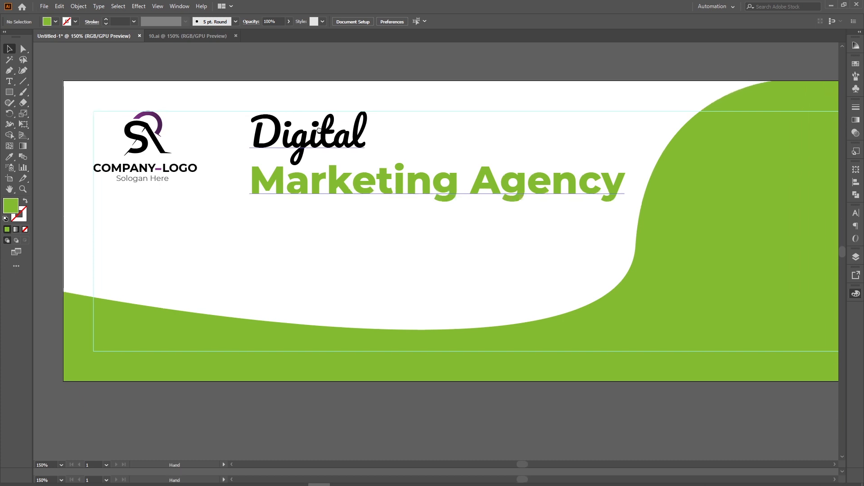
{"action": "left_click", "coordinate": [198, 35]}
{"action": "left_click", "coordinate": [110, 36]}
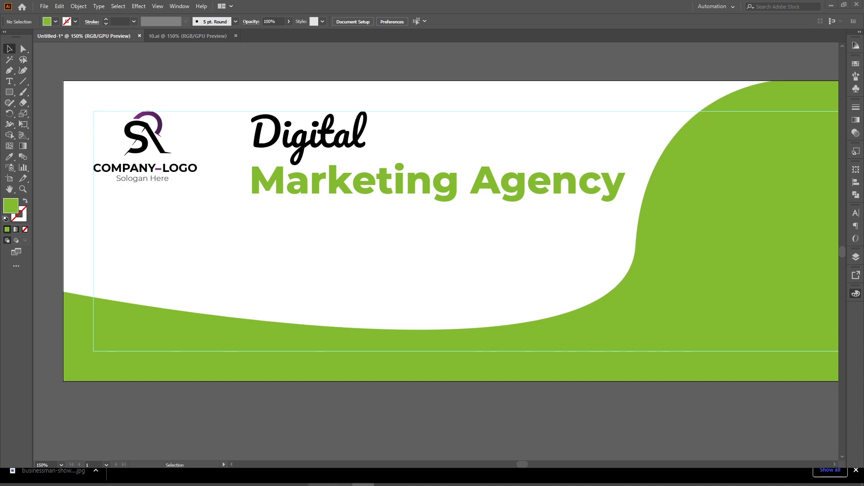
{"action": "left_click", "coordinate": [320, 485]}
{"action": "left_click", "coordinate": [9, 82]}
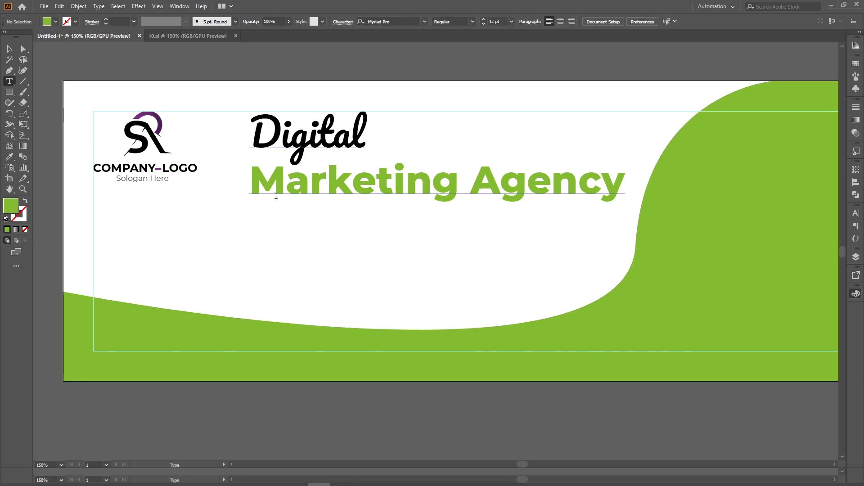
{"action": "left_click", "coordinate": [254, 226]}
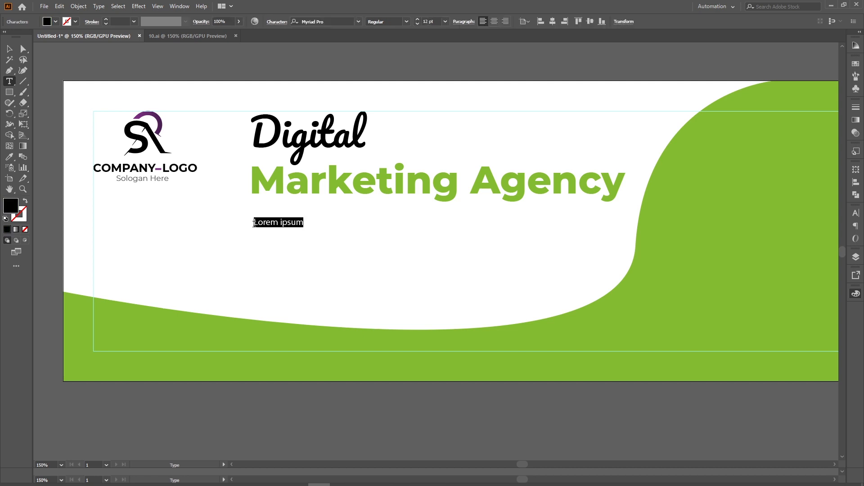
{"action": "type", "text": "Lorem Ipsum is simply dummy text of the printing and typesetting industry."}
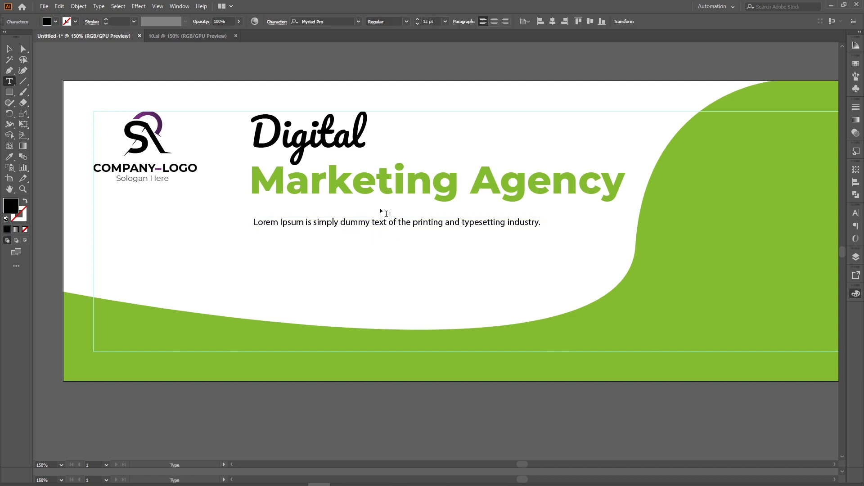
Set the Lorem Ipsum line in Montserrat Regular at 16 pt.
{"action": "left_click", "coordinate": [9, 48]}
{"action": "left_click", "coordinate": [356, 21]}
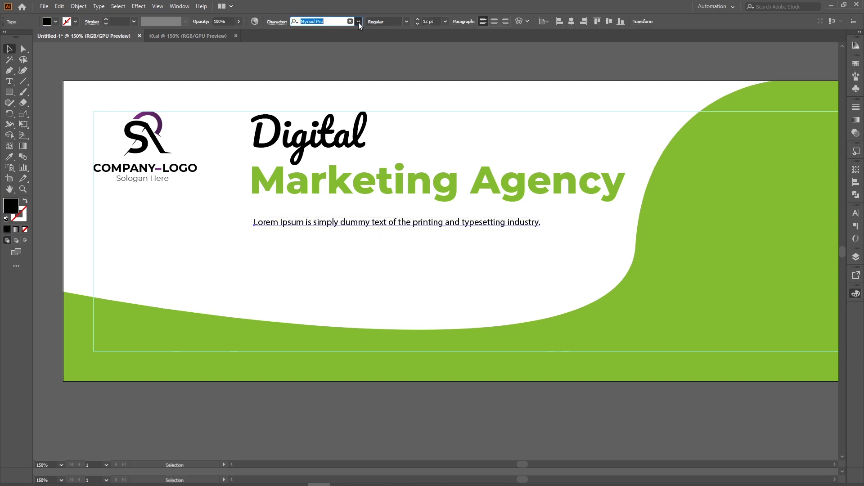
{"action": "type", "text": "Montserrat"}
{"action": "key", "text": "Return"}
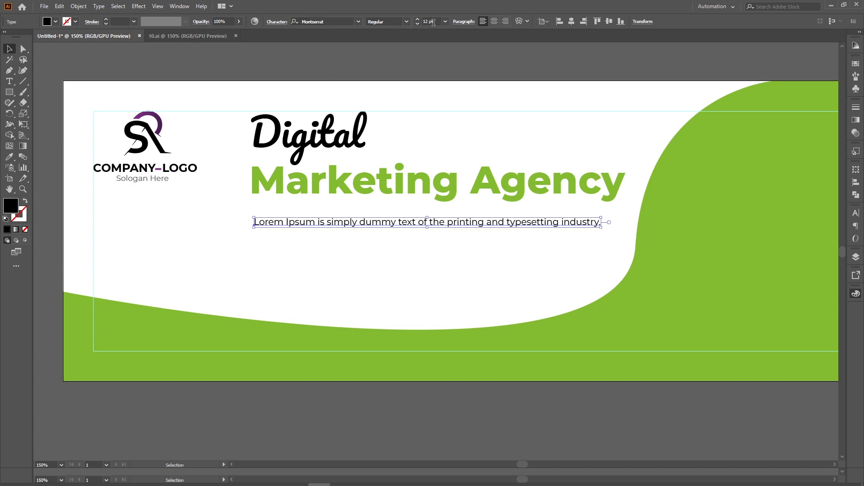
{"action": "left_click", "coordinate": [432, 22]}
{"action": "scroll", "coordinate": [433, 22], "scroll_direction": "up", "scroll_amount": 4}
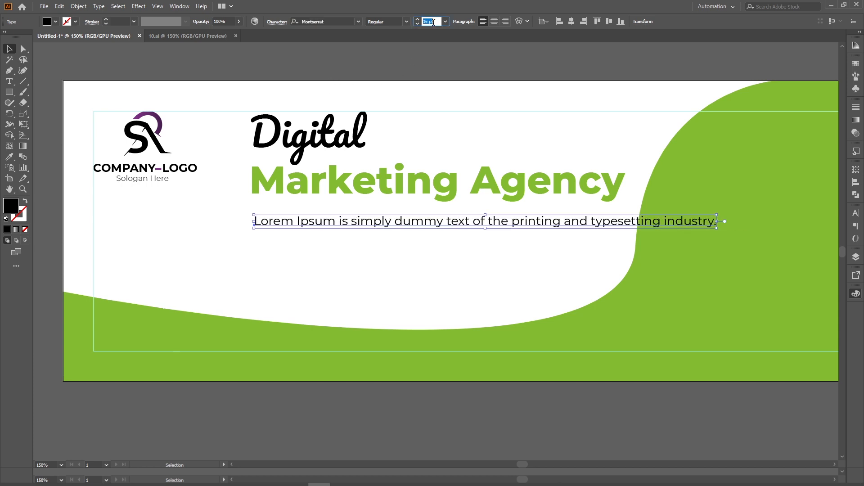
Break the Lorem Ipsum text into two lines before "typesetting" and set its font size to 17 pt.
{"action": "double_click", "coordinate": [591, 226]}
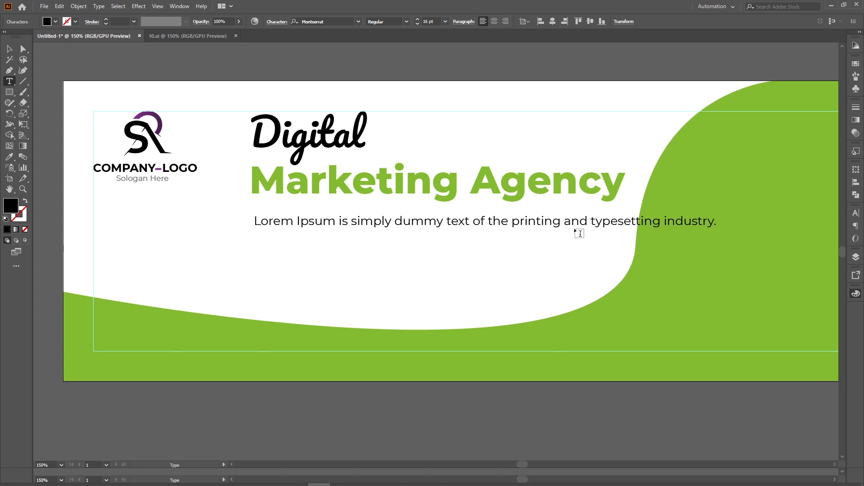
{"action": "key", "text": "Return"}
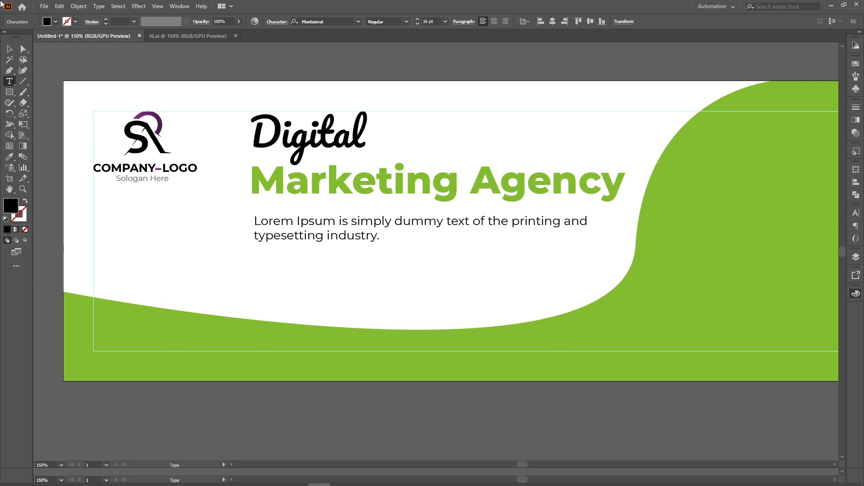
{"action": "left_click", "coordinate": [9, 48]}
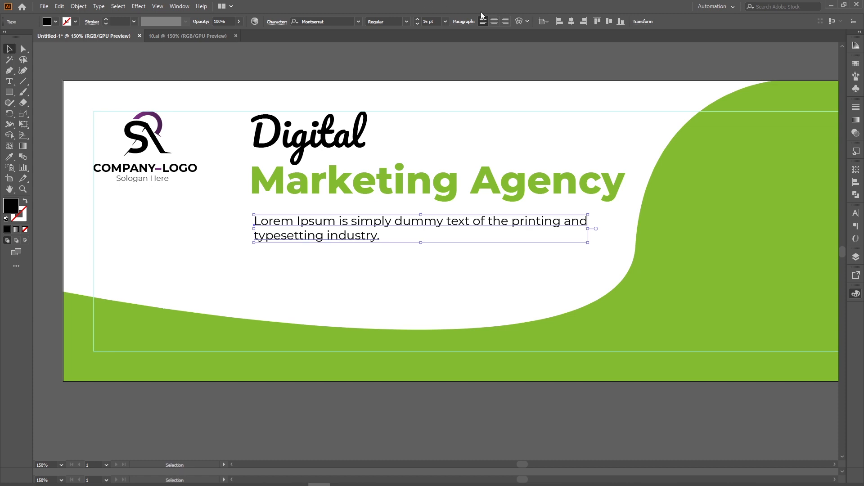
{"action": "left_click", "coordinate": [429, 21]}
{"action": "key", "text": "Up"}
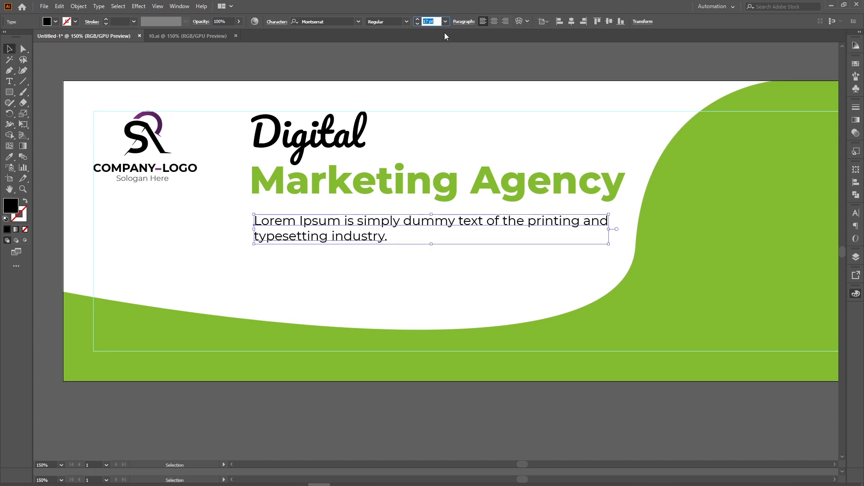
{"action": "left_click", "coordinate": [449, 271]}
Move the two-line Lorem Ipsum text slightly up, closer beneath the Marketing Agency heading.
{"action": "scroll", "coordinate": [418, 268], "scroll_direction": "down", "scroll_amount": 1}
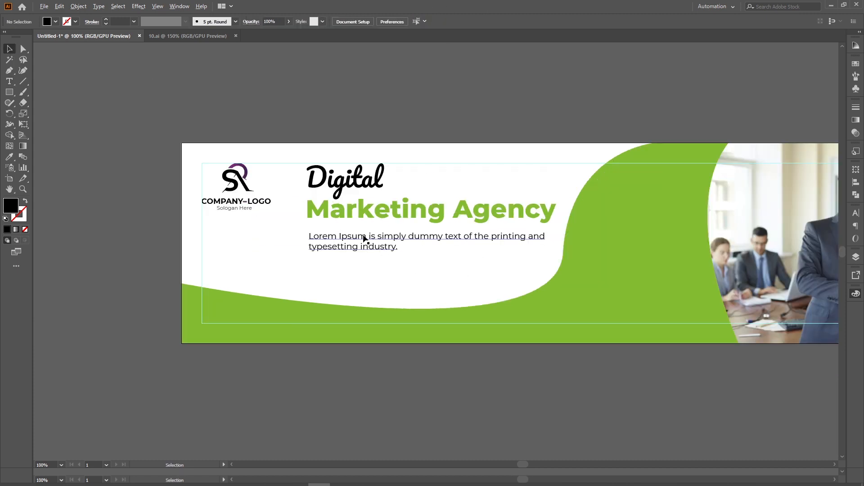
{"action": "left_click", "coordinate": [366, 215]}
{"action": "scroll", "coordinate": [366, 212], "scroll_direction": "up", "scroll_amount": 2}
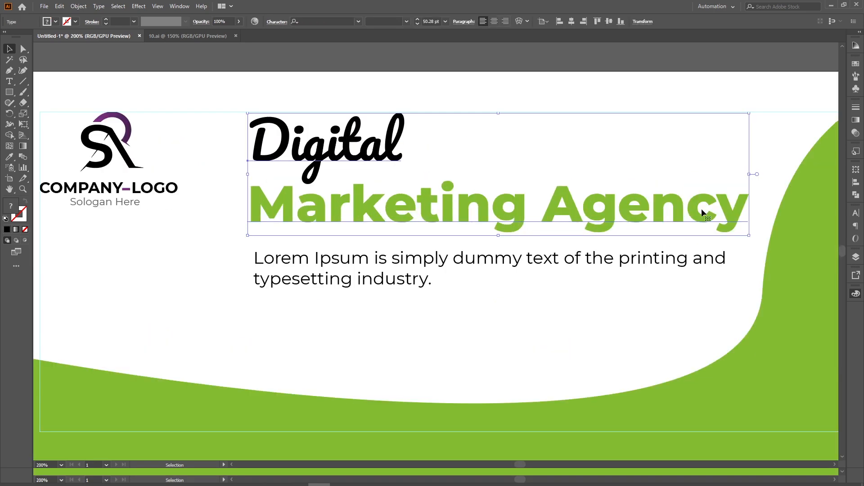
{"action": "left_click", "coordinate": [463, 170]}
{"action": "scroll", "coordinate": [463, 171], "scroll_direction": "down", "scroll_amount": 1}
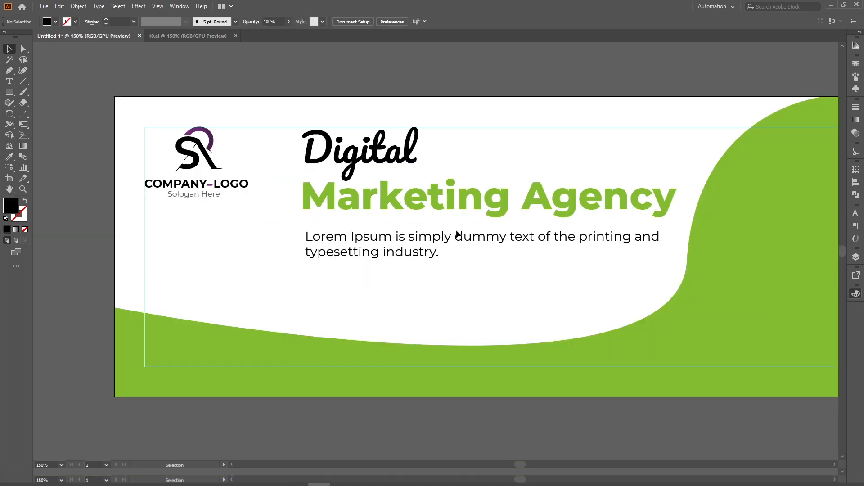
{"action": "left_click", "coordinate": [459, 235]}
{"action": "scroll", "coordinate": [468, 242], "scroll_direction": "up", "scroll_amount": 2}
{"action": "left_click_drag", "start_coordinate": [481, 252], "coordinate": [398, 154]}
{"action": "scroll", "coordinate": [480, 239], "scroll_direction": "down", "scroll_amount": 3}
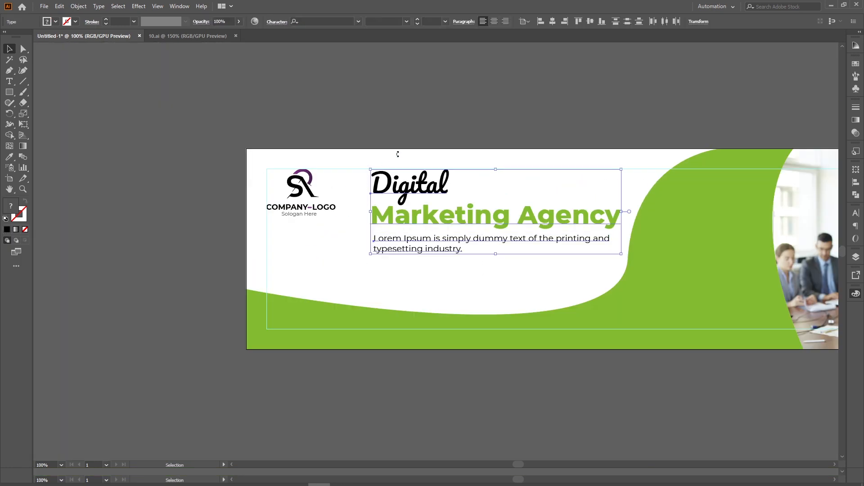
{"action": "scroll", "coordinate": [419, 202], "scroll_direction": "up", "scroll_amount": 2}
{"action": "left_click", "coordinate": [461, 322]}
{"action": "scroll", "coordinate": [461, 322], "scroll_direction": "down", "scroll_amount": 2}
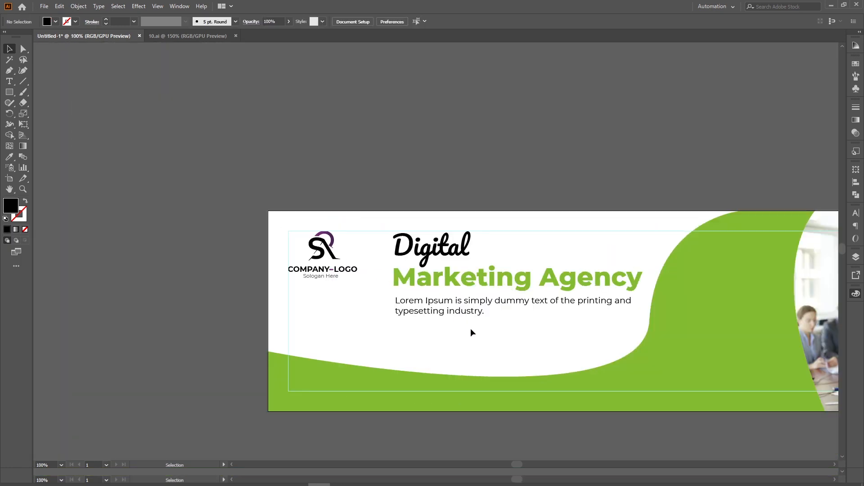
{"action": "left_click_drag", "start_coordinate": [471, 328], "coordinate": [399, 271]}
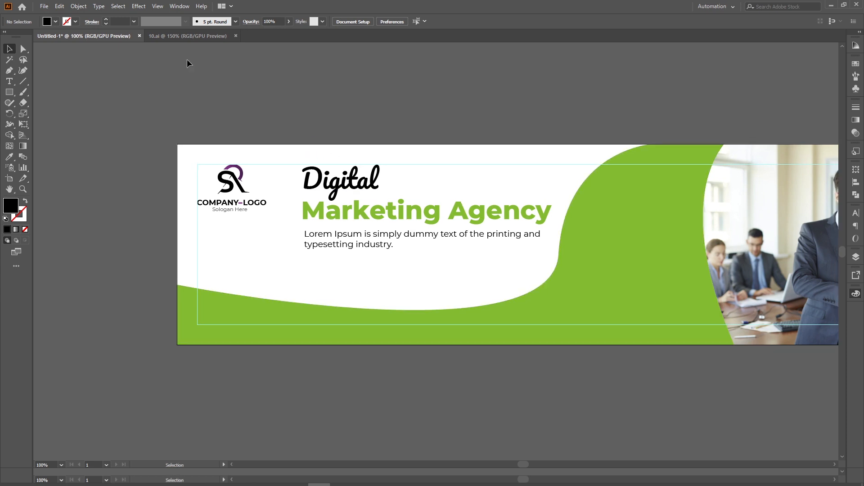
{"action": "scroll", "coordinate": [503, 210], "scroll_direction": "down", "scroll_amount": 1}
{"action": "left_click_drag", "start_coordinate": [517, 221], "coordinate": [438, 233]}
{"action": "scroll", "coordinate": [539, 205], "scroll_direction": "up", "scroll_amount": 1}
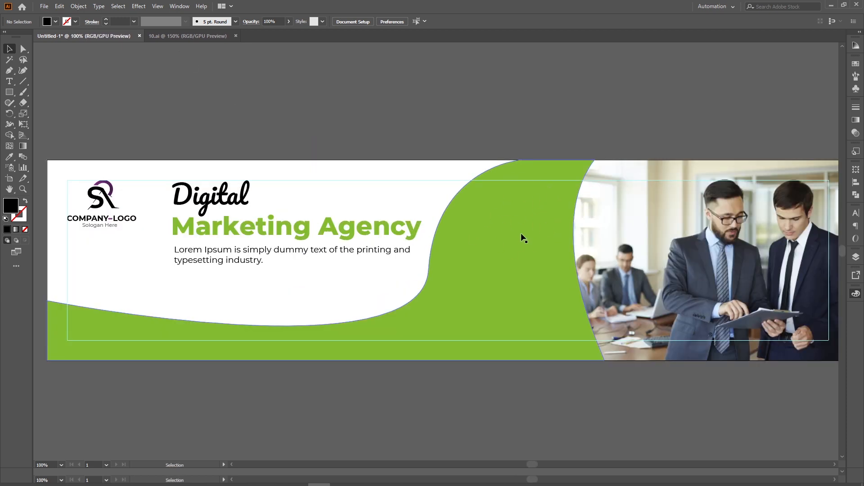
{"action": "left_click_drag", "start_coordinate": [521, 233], "coordinate": [575, 218]}
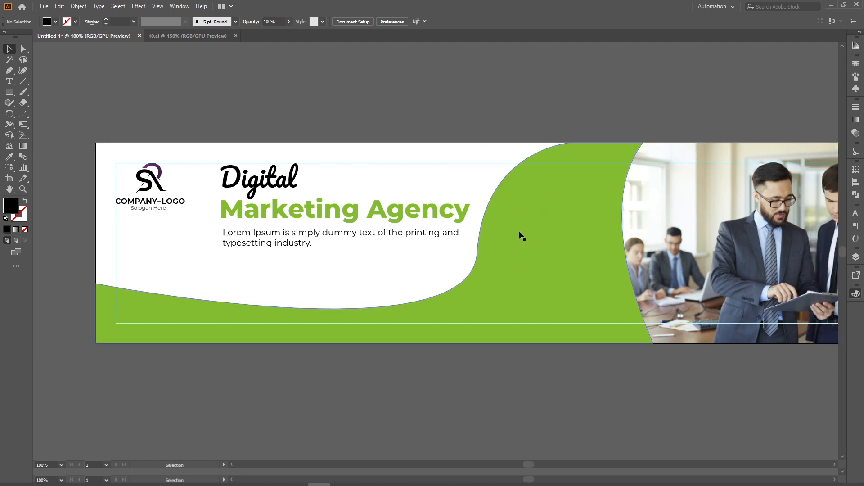
{"action": "mouse_move", "coordinate": [319, 259]}
{"action": "left_mouse_down"}
{"action": "mouse_move", "coordinate": [336, 261]}
{"action": "mouse_move", "coordinate": [327, 261]}
{"action": "left_mouse_up"}
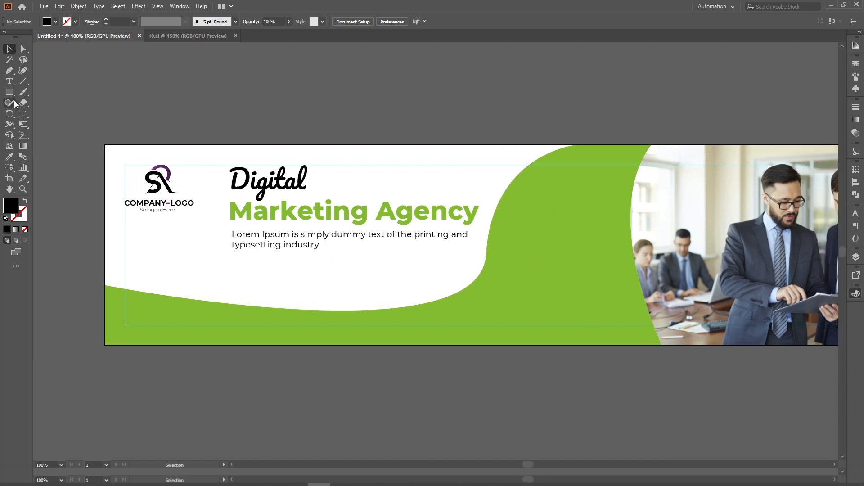
Find the existing design file 50.ai in the file folders and open it alongside the banner.
{"action": "left_click", "coordinate": [120, 485]}
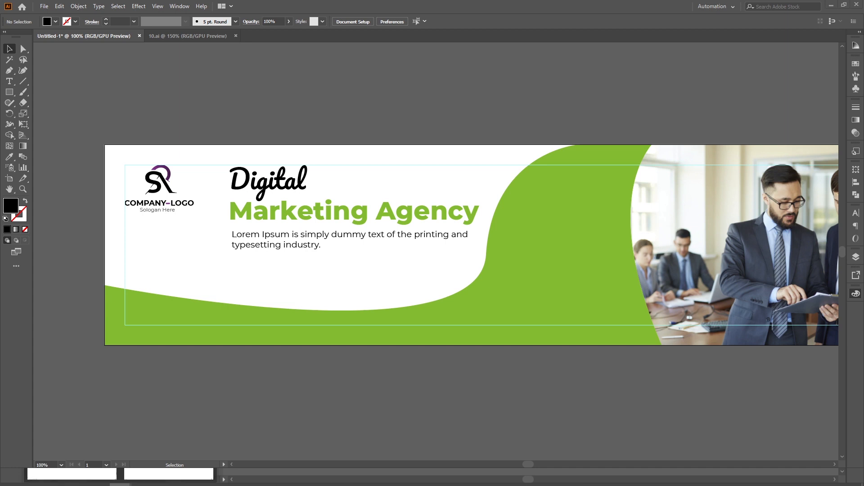
{"action": "left_click", "coordinate": [72, 454]}
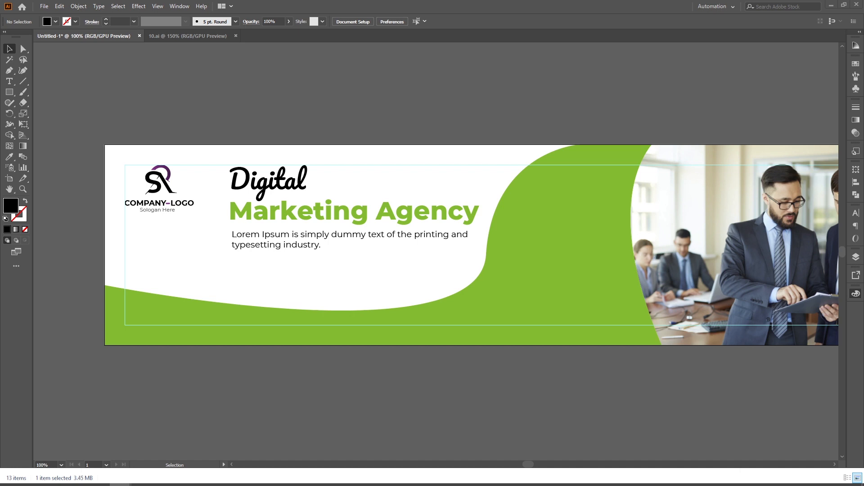
{"action": "key", "text": "BackSpace"}
{"action": "key", "text": "BackSpace"}
{"action": "key", "text": "BackSpace"}
{"action": "key", "text": "Down"}
{"action": "key", "text": "Return"}
{"action": "key", "text": "Down"}
{"action": "key", "text": "BackSpace"}
{"action": "key", "text": "BackSpace"}
{"action": "left_click_drag", "start_coordinate": [358, 406], "coordinate": [300, 253]}
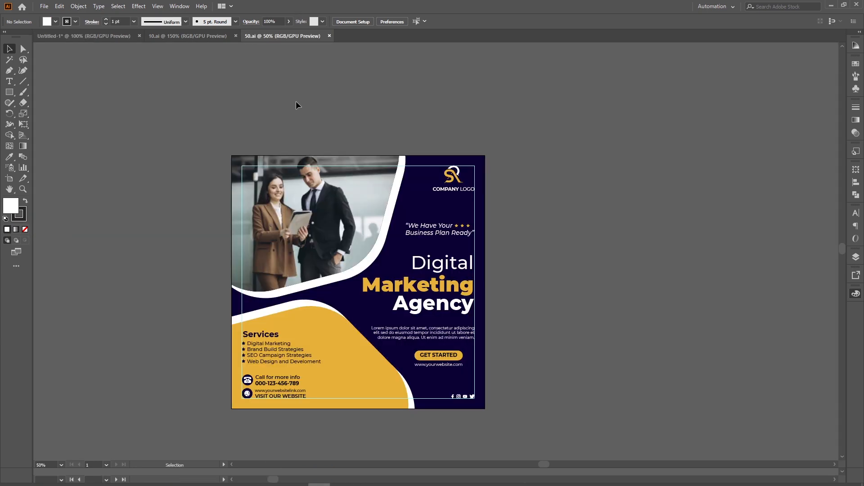